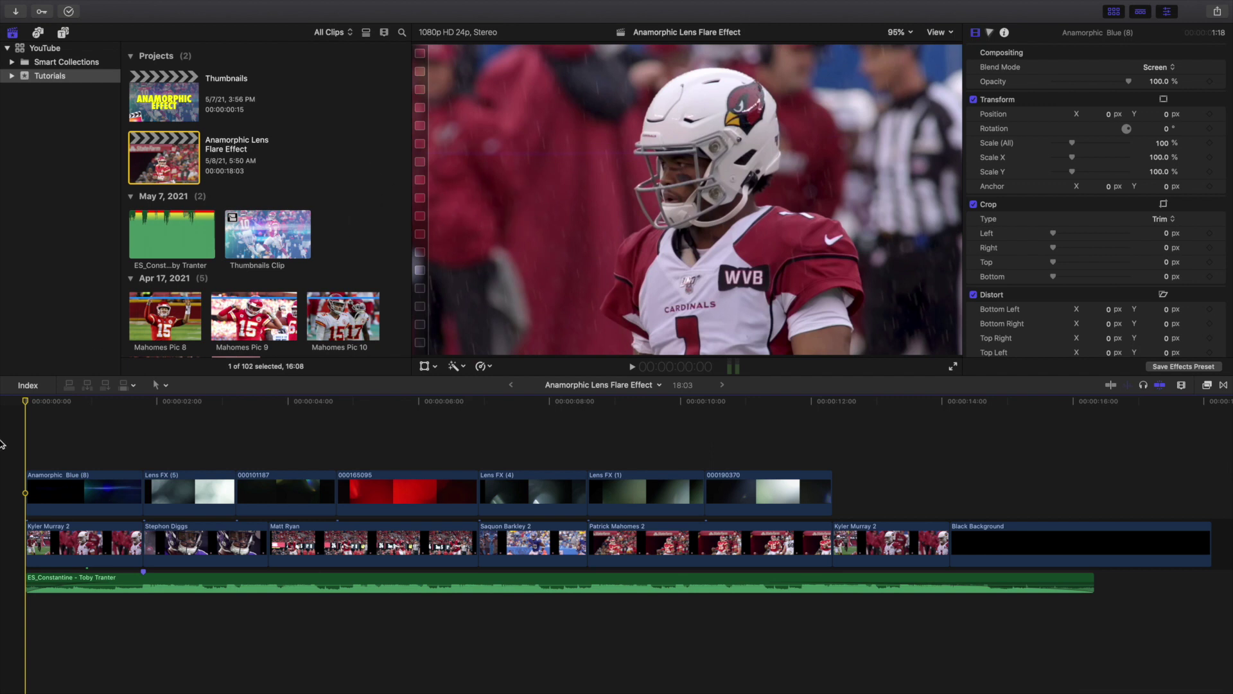
- Play the Anamorphic Lens Flare Effect sequence from its start to review the lens flare overlays on the football clips
key("space")
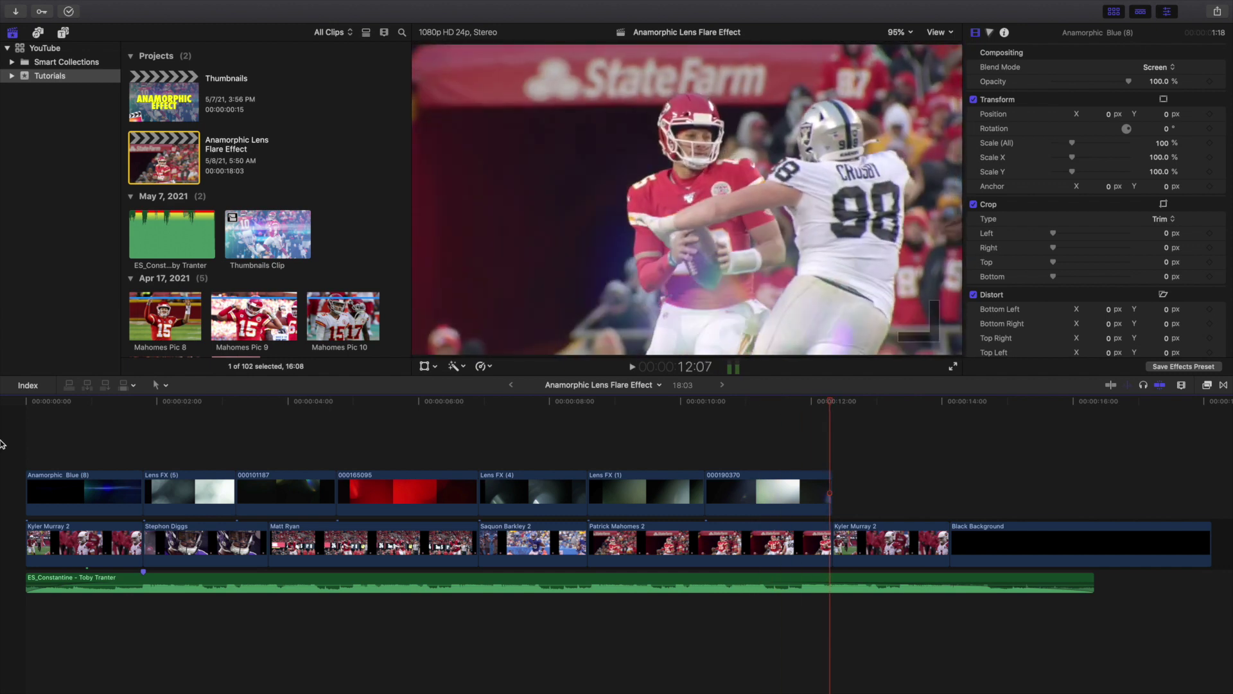
key("Home")
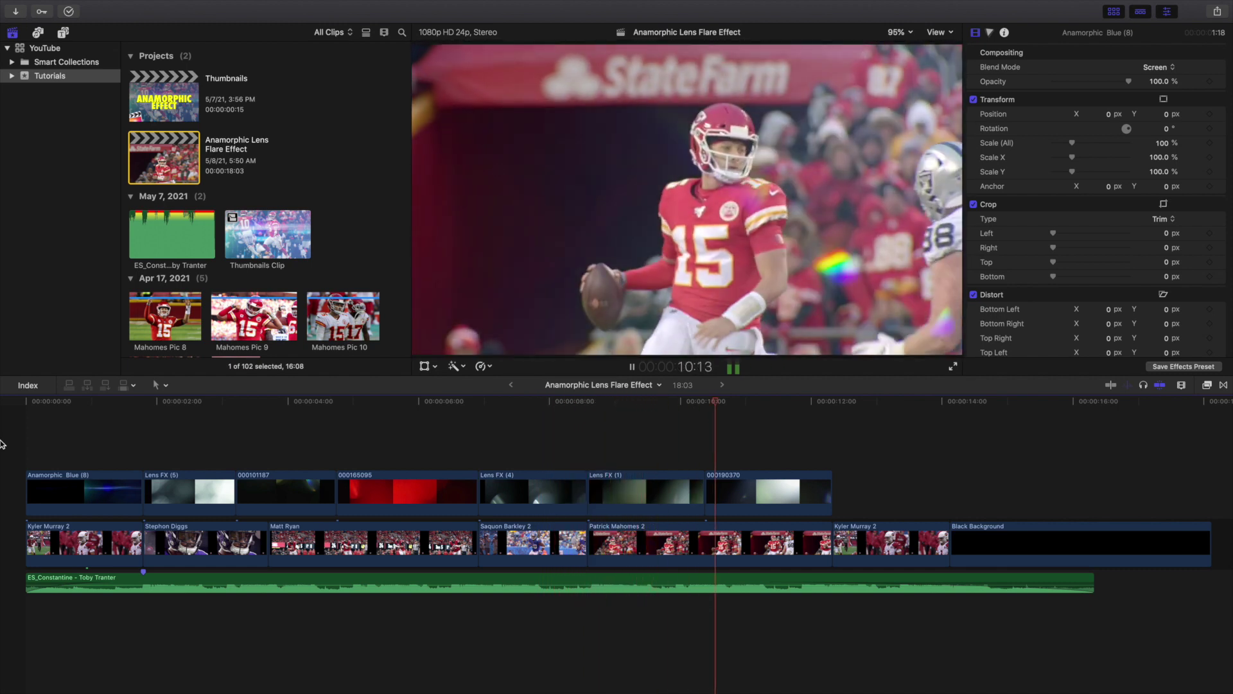
key("space")
key("Home")
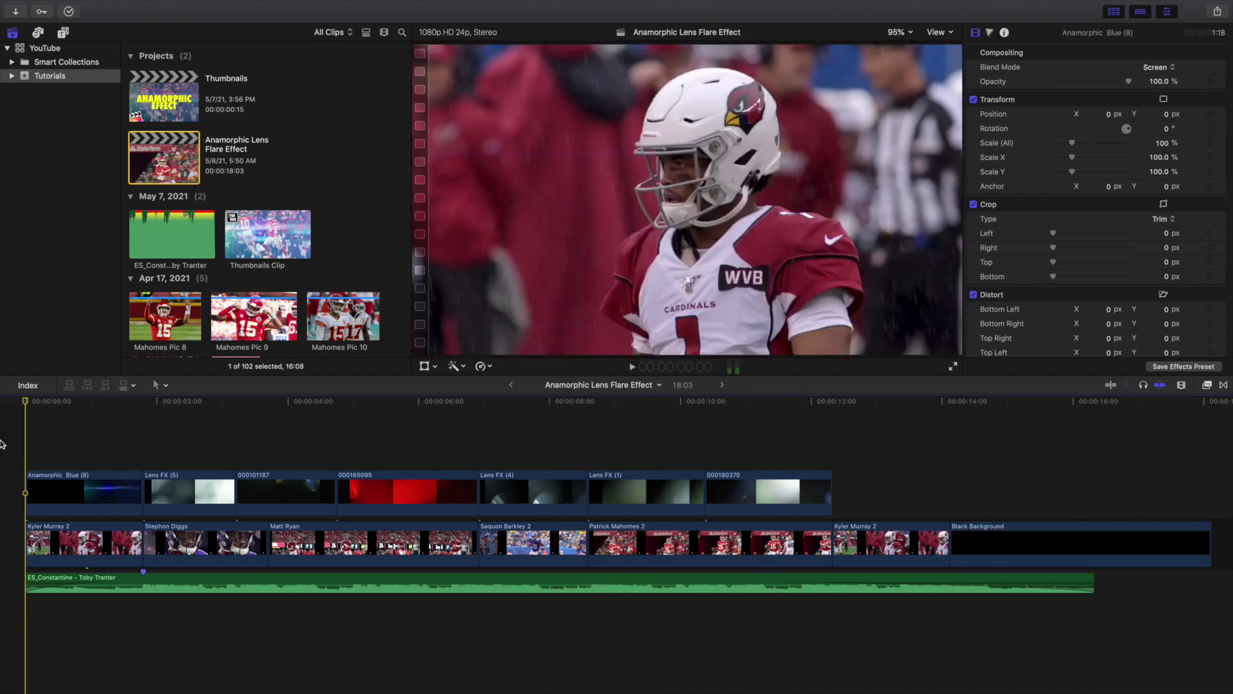
key("space")
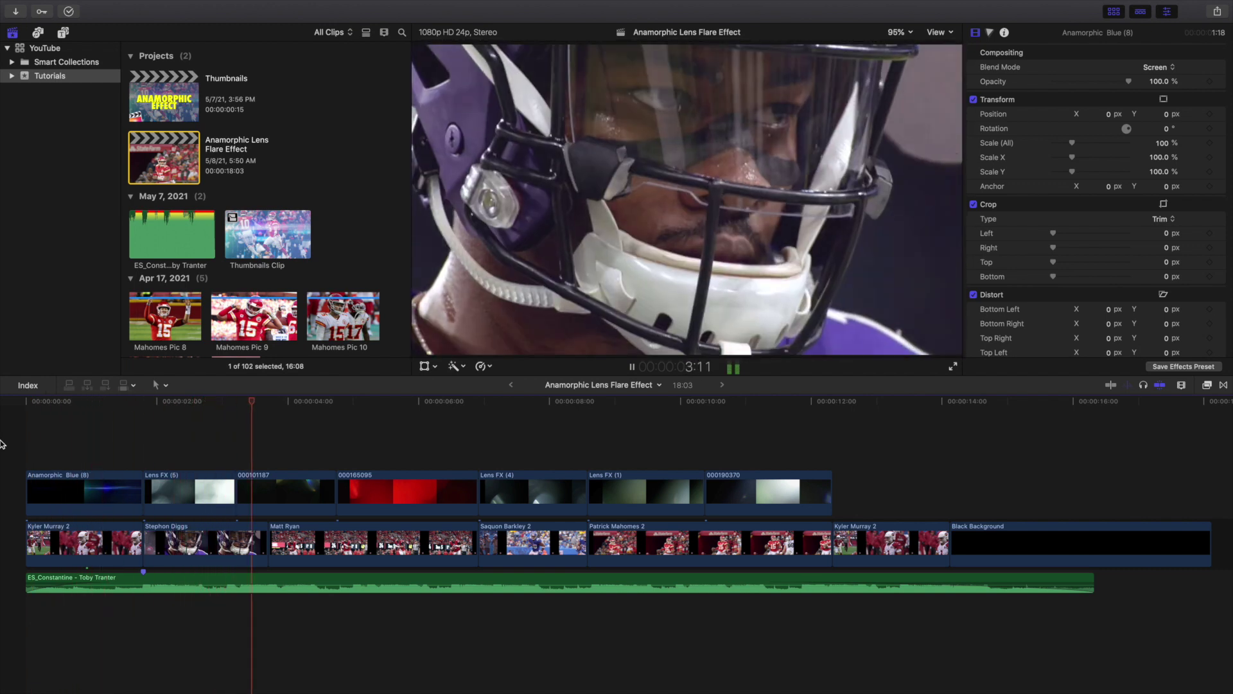
key("Home")
key("space")
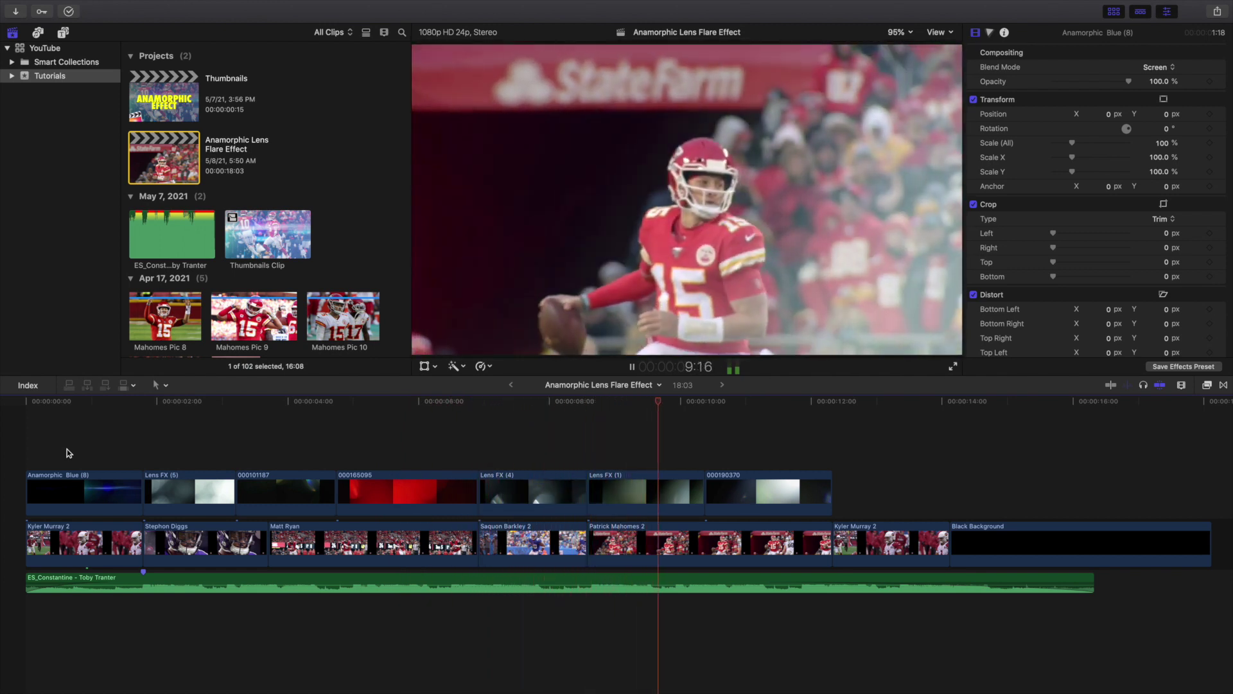
key("space")
- Disable all seven lens flare overlay clips, play the sequence from the start without them, and enable them again
left_click_drag(27, 454, 768, 496)
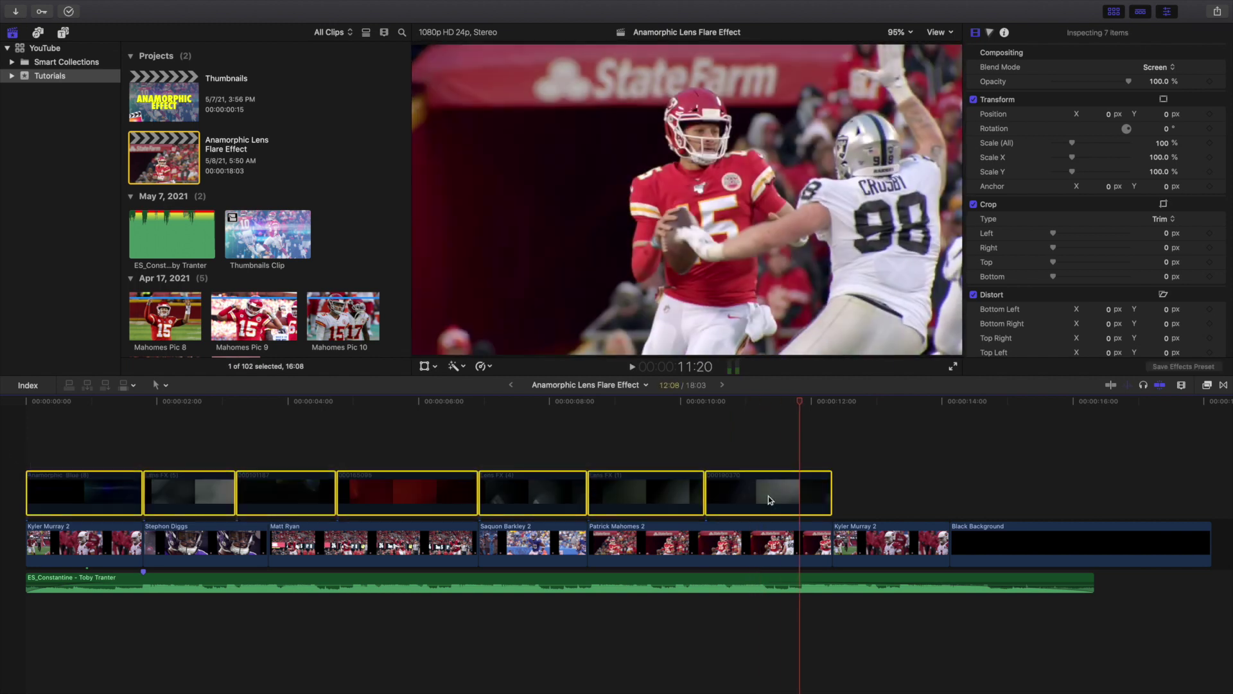
left_click(1, 460)
key("Home")
key("space")
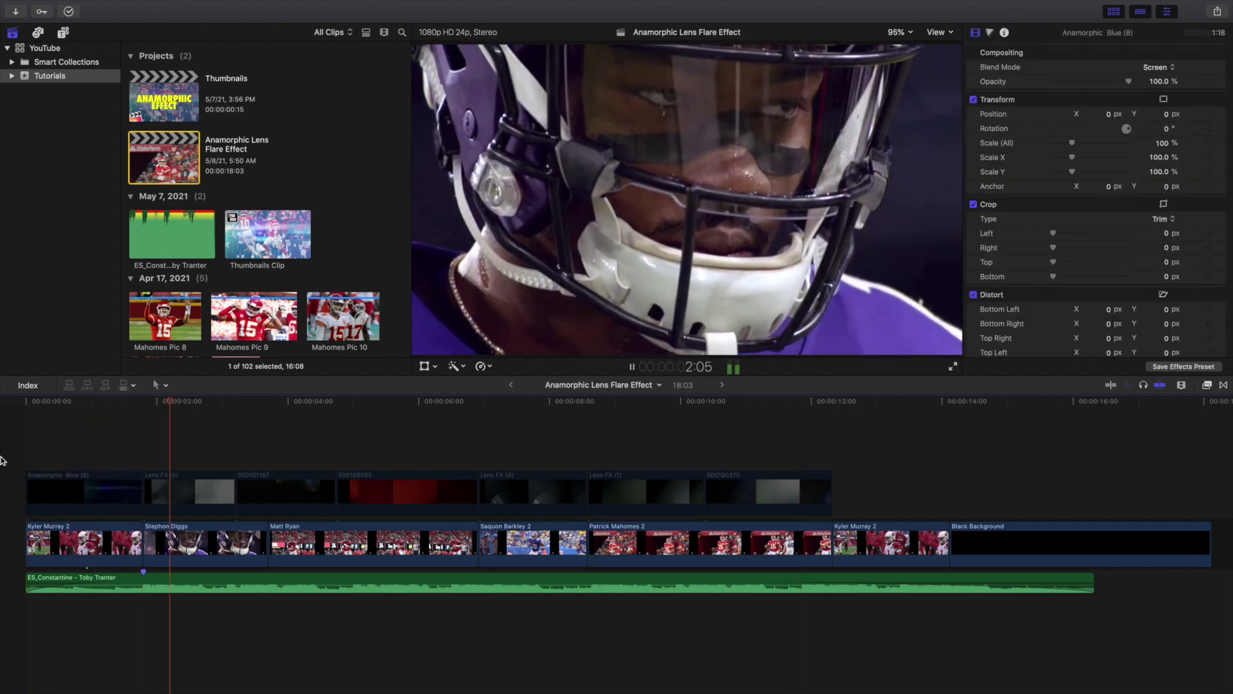
key("space")
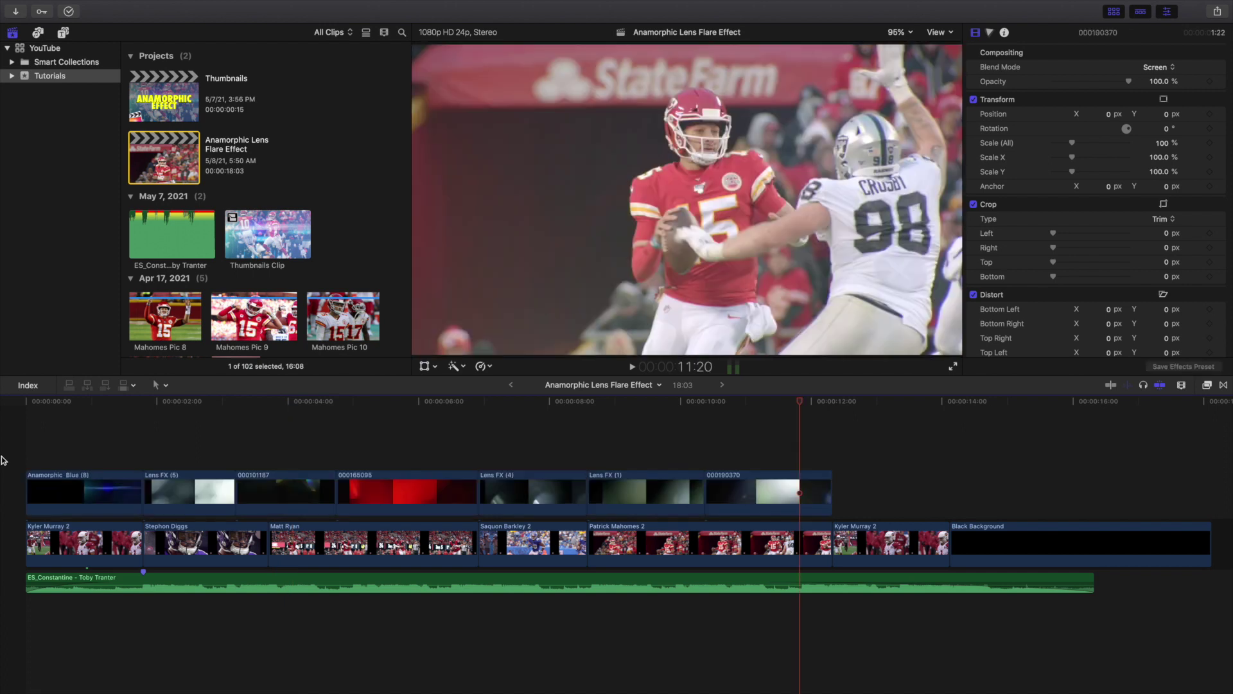
key("Home")
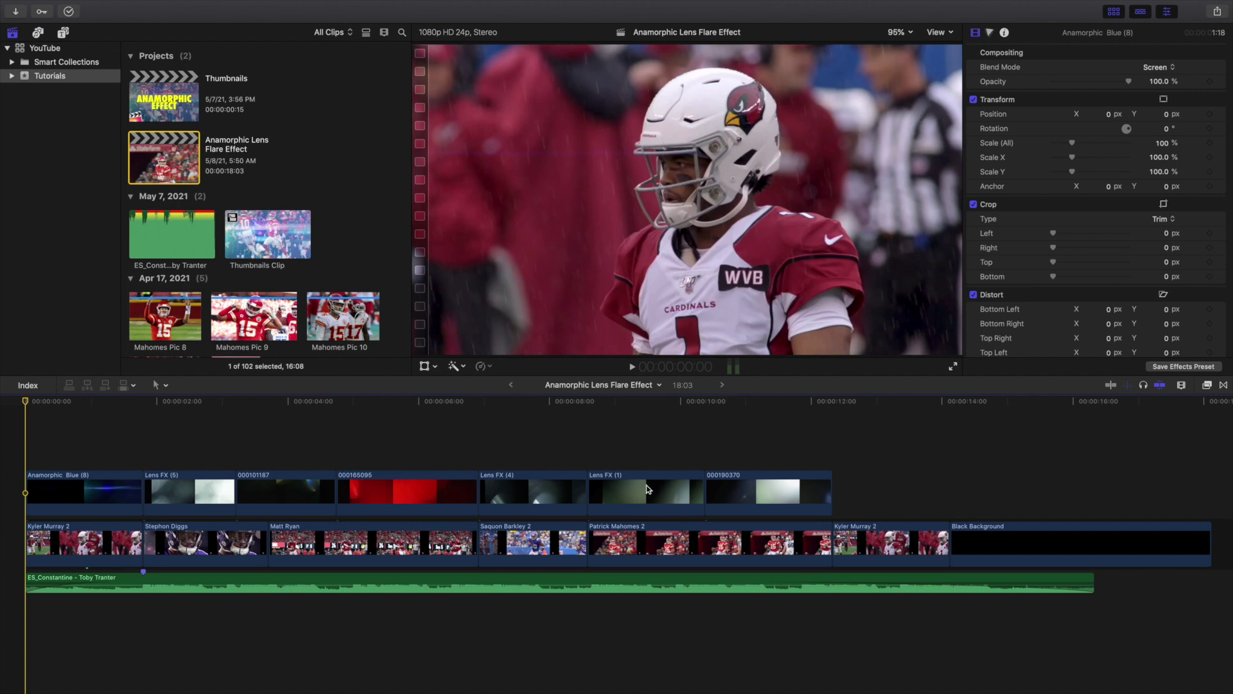
- Connect the 000165095 lens flare clip above the last Kyler Murray 2 clip and trim its end to match that clip
scroll(644, 486, "right", 3)
left_click(742, 460)
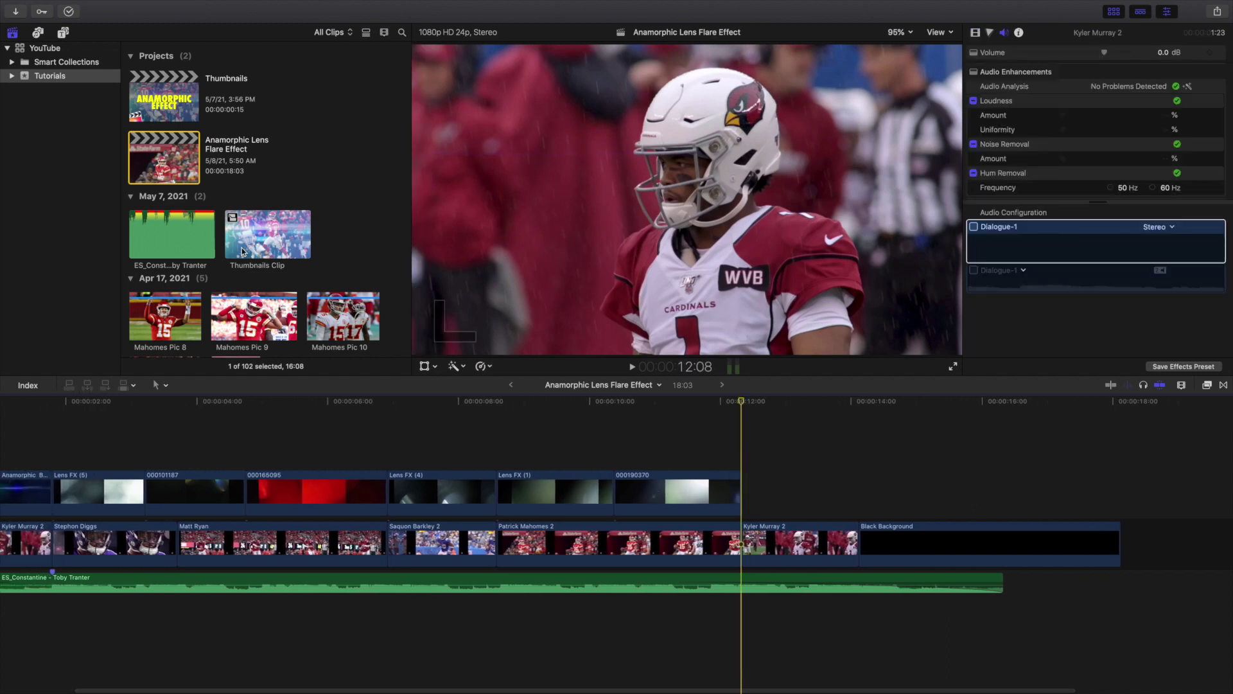
scroll(243, 252, "down", 10)
scroll(241, 250, "down", 15)
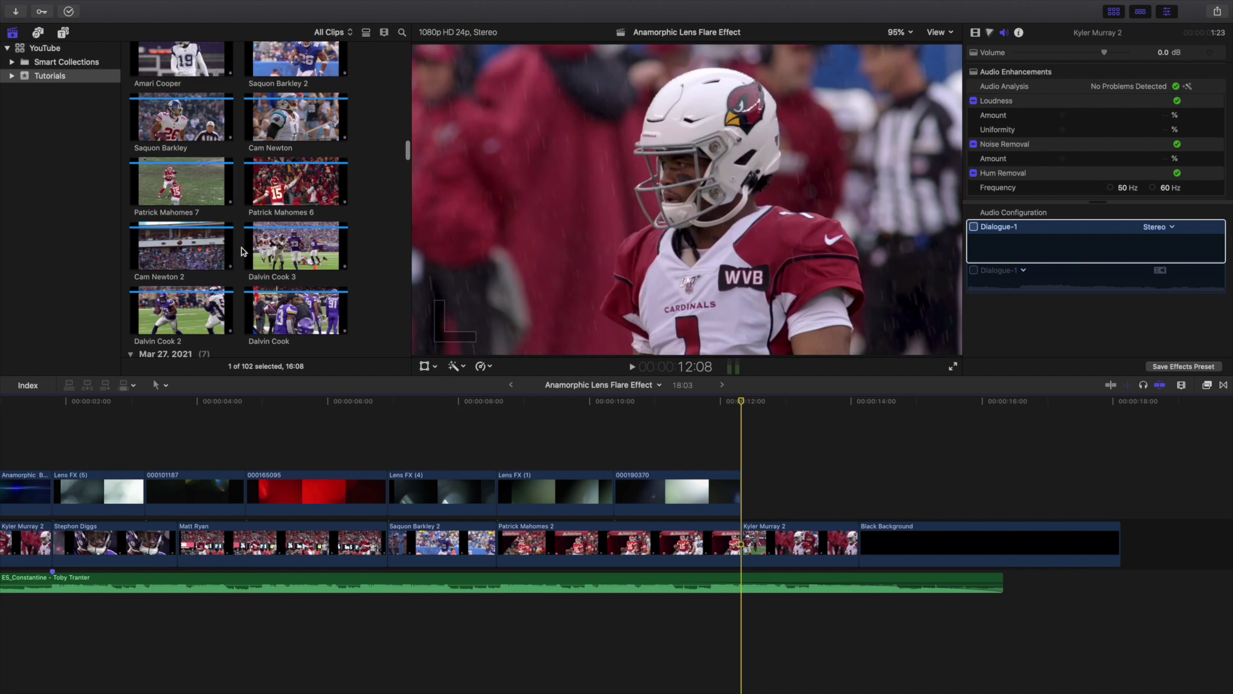
scroll(242, 249, "up", 3)
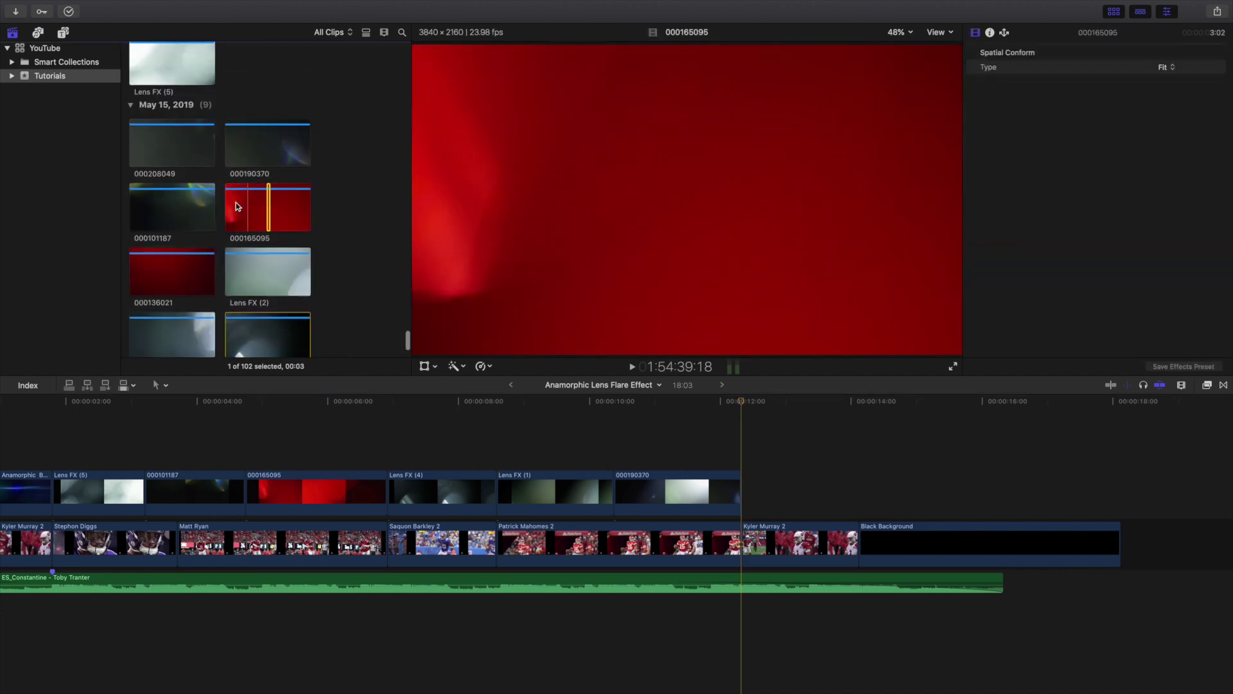
scroll(254, 207, "down", 3)
scroll(257, 208, "up", 3)
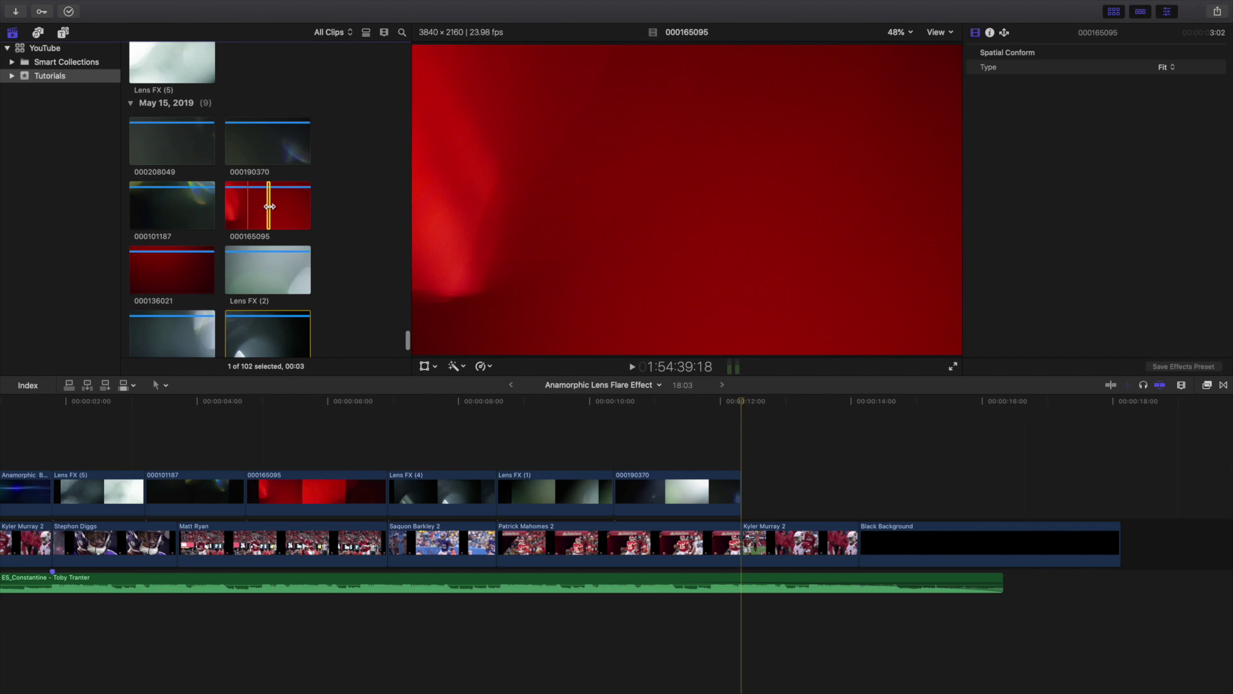
mouse_move(268, 206)
left_mouse_down()
mouse_move(207, 203)
mouse_move(313, 205)
mouse_move(270, 210)
left_mouse_up()
left_click_drag(512, 307, 769, 489)
left_click_drag(906, 488, 858, 488)
- Preview the 000165095 overlay above the last Kyler Murray 2 clip and set its blend mode to Screen
left_click(741, 432)
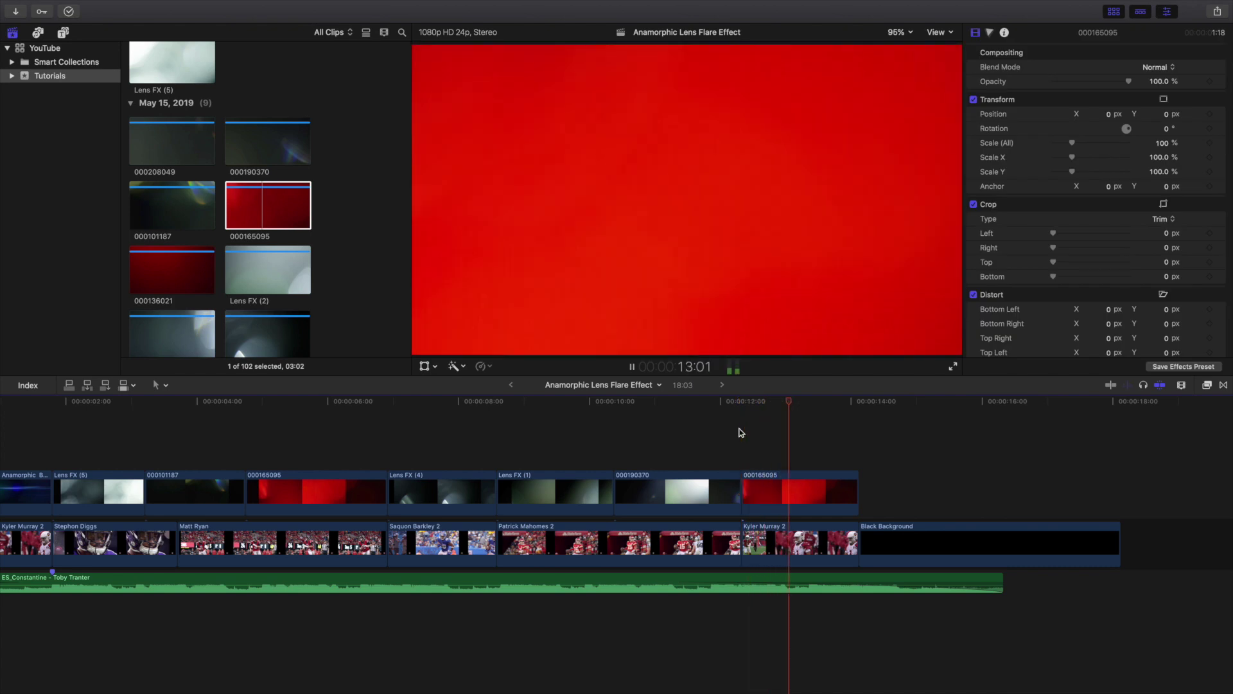
left_click(741, 432)
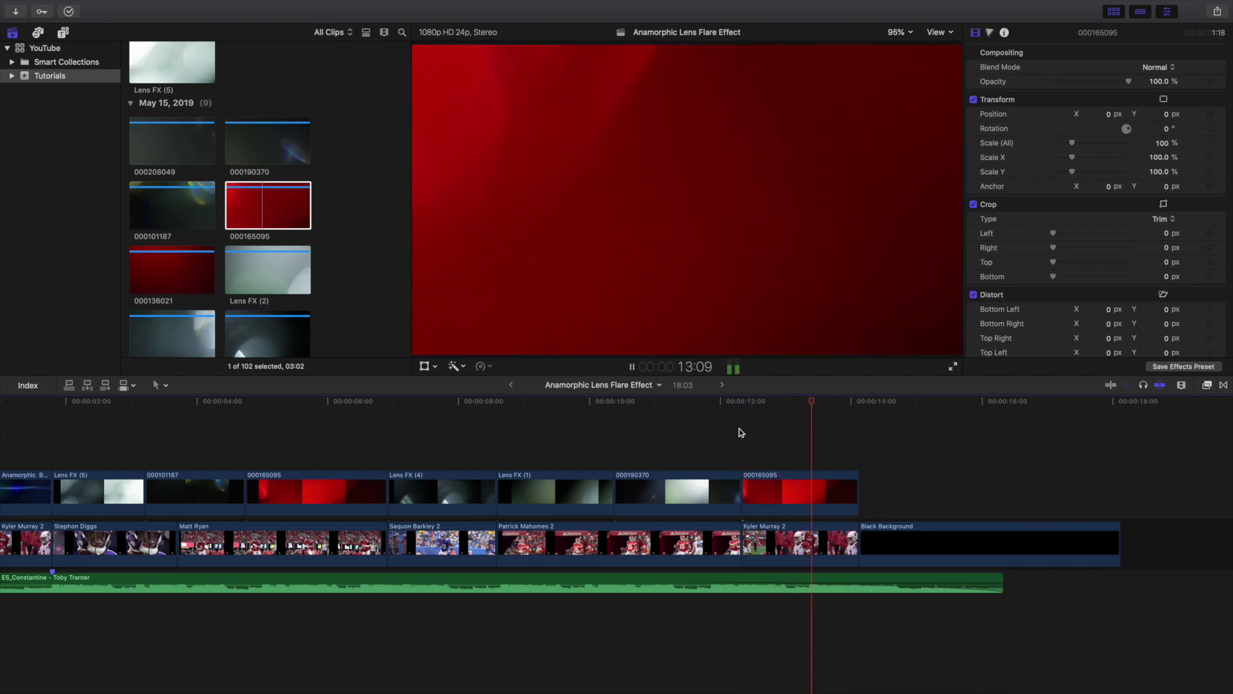
left_click(781, 479)
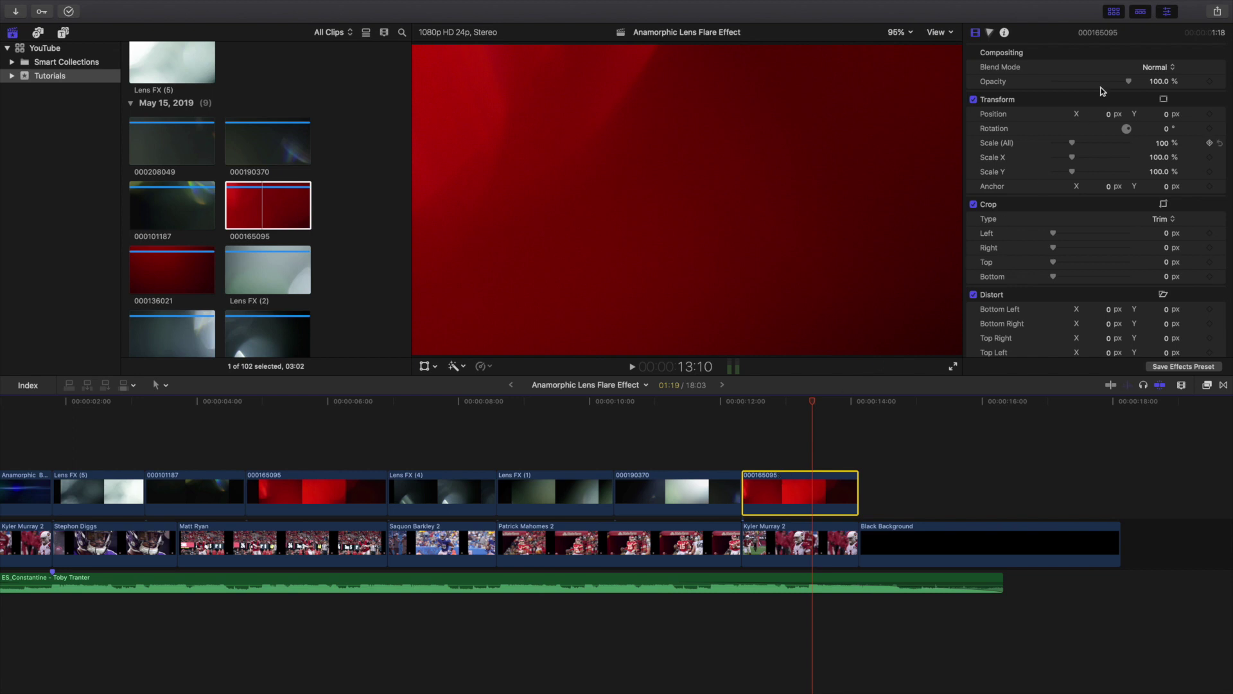
left_click(1155, 68)
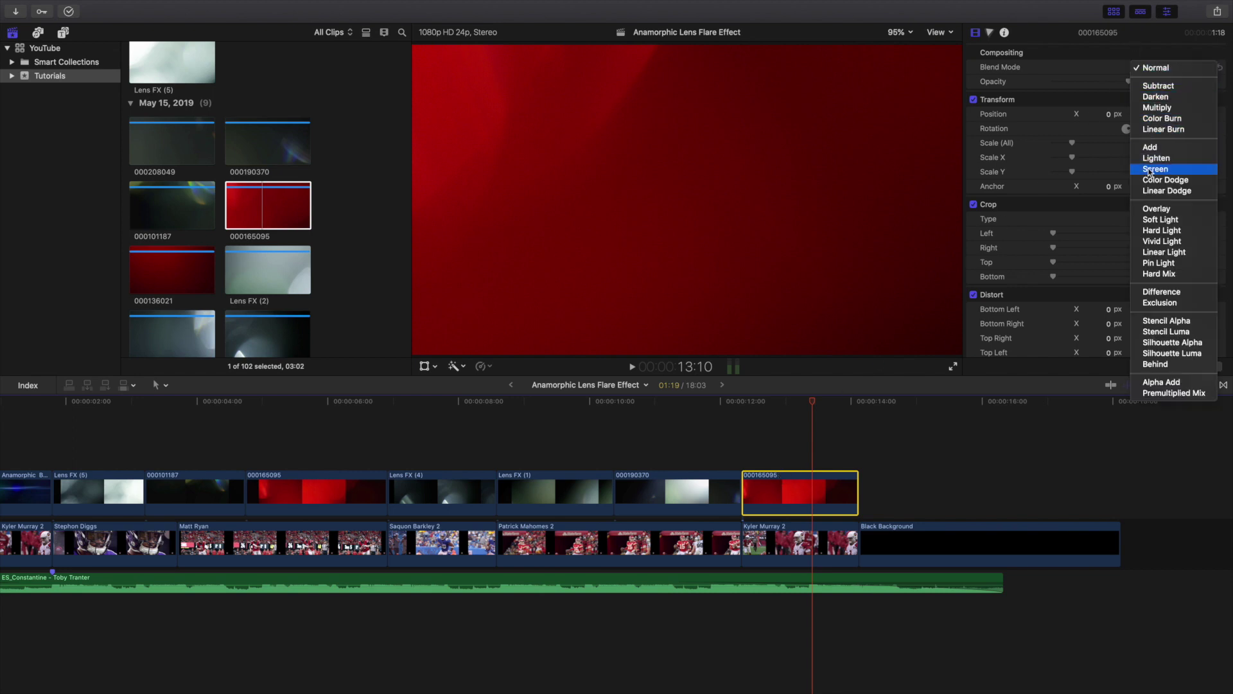
left_click(1152, 170)
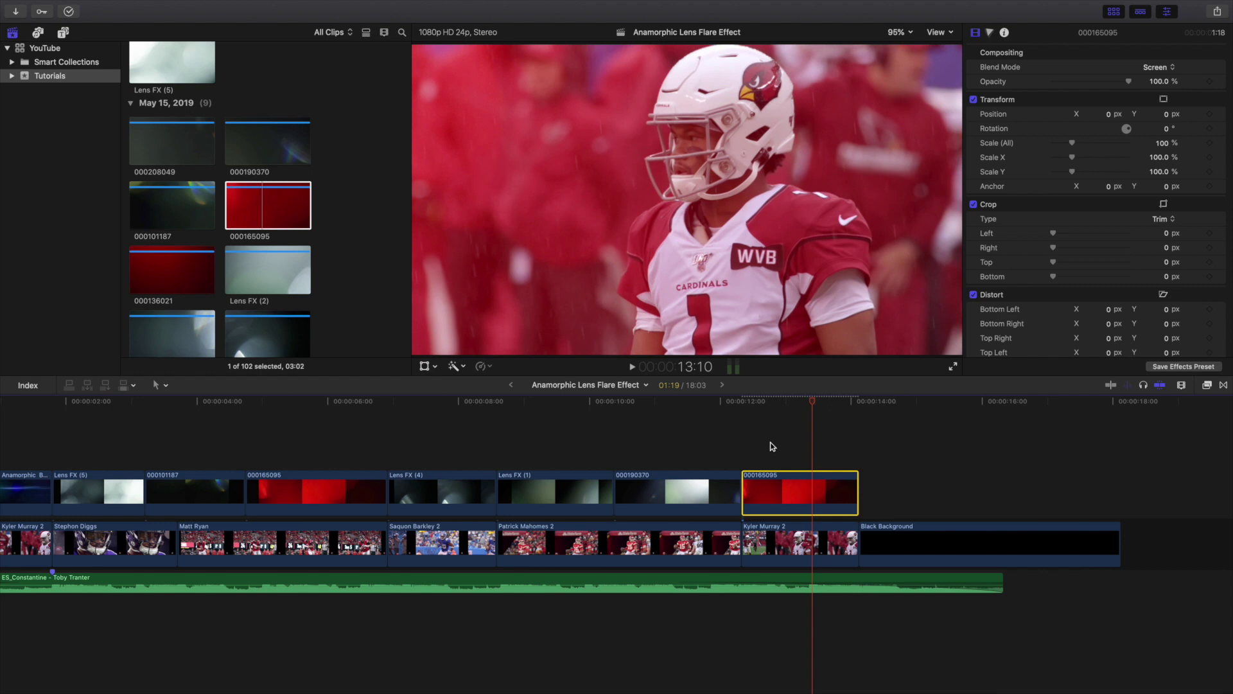
- Play the last Kyler Murray 2 clip with its red overlay from 12:08, and park the playhead at 3:23 on the 000101187 overlay
left_click(743, 453)
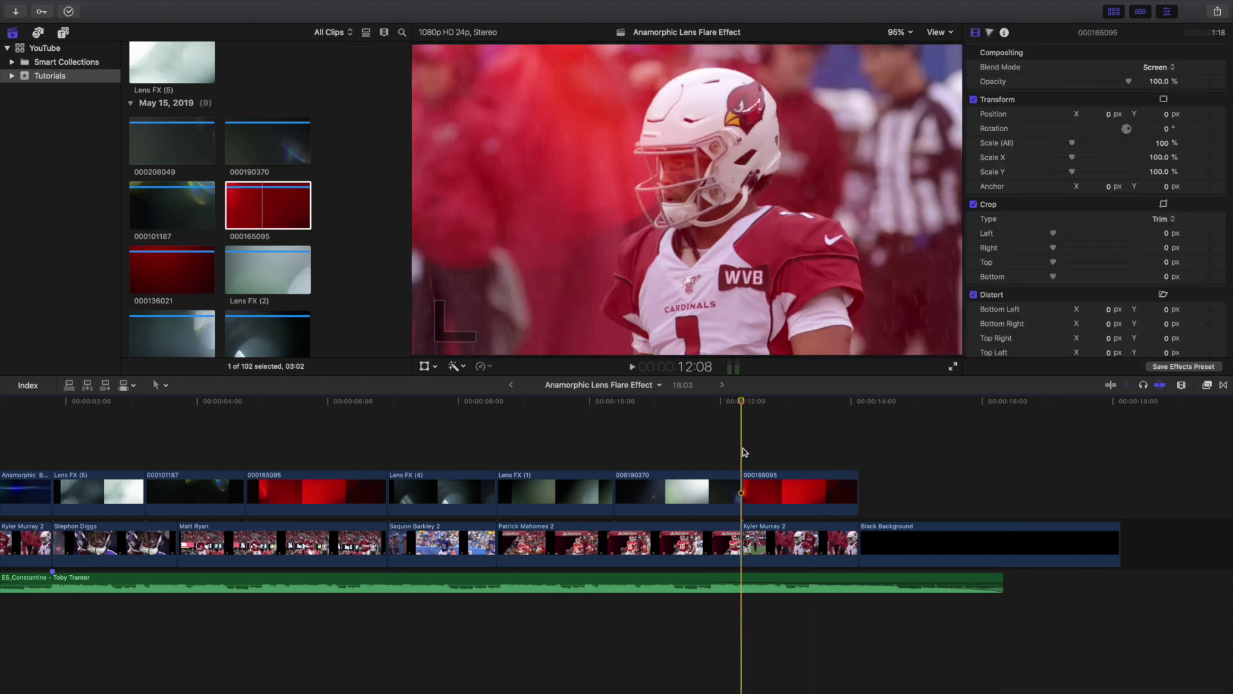
key("space")
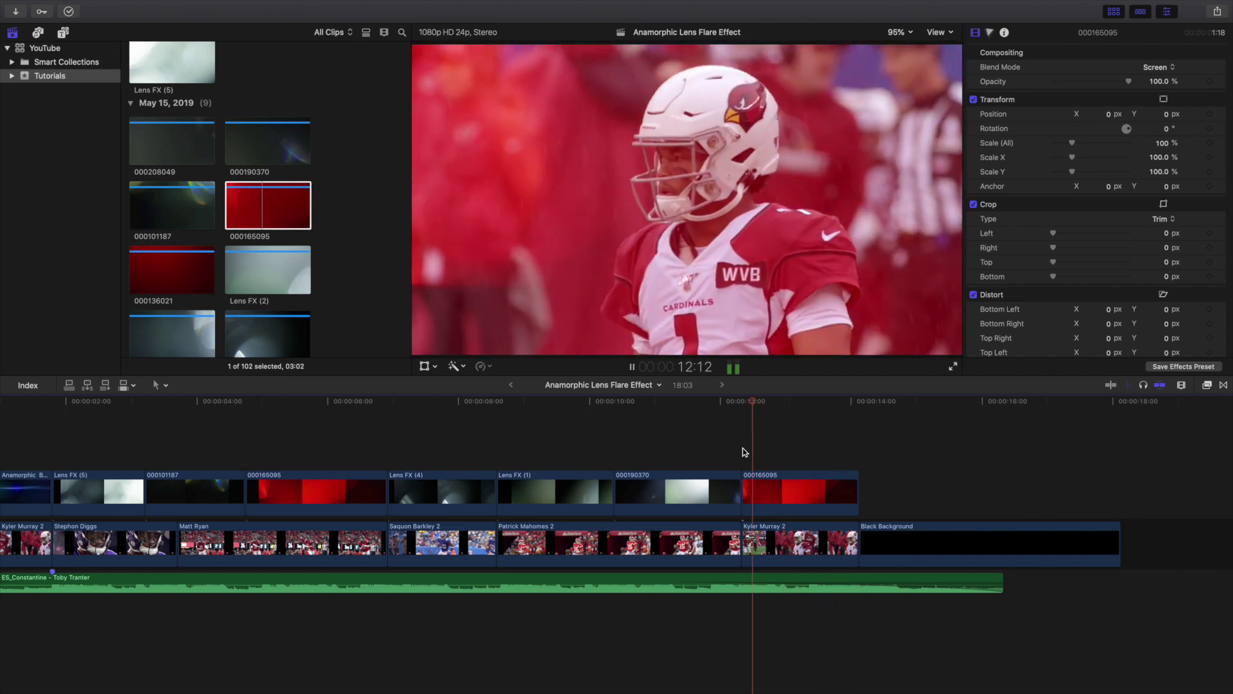
key("space")
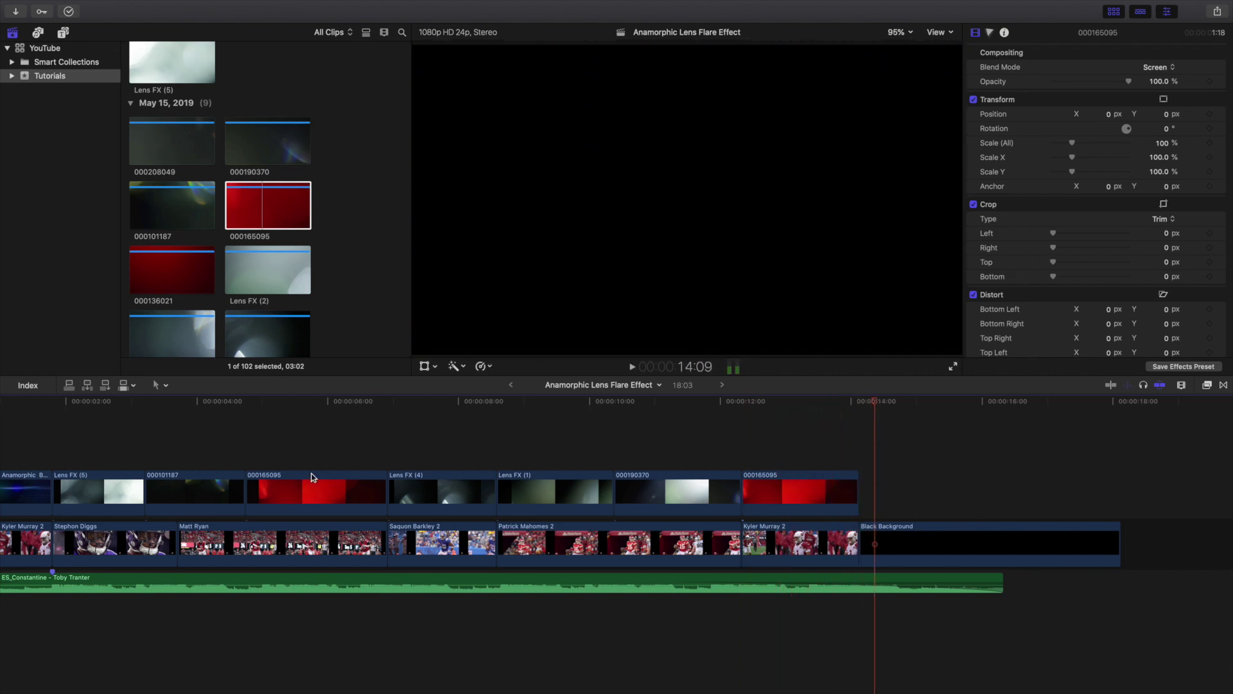
left_click(196, 467)
scroll(234, 459, "left", 5)
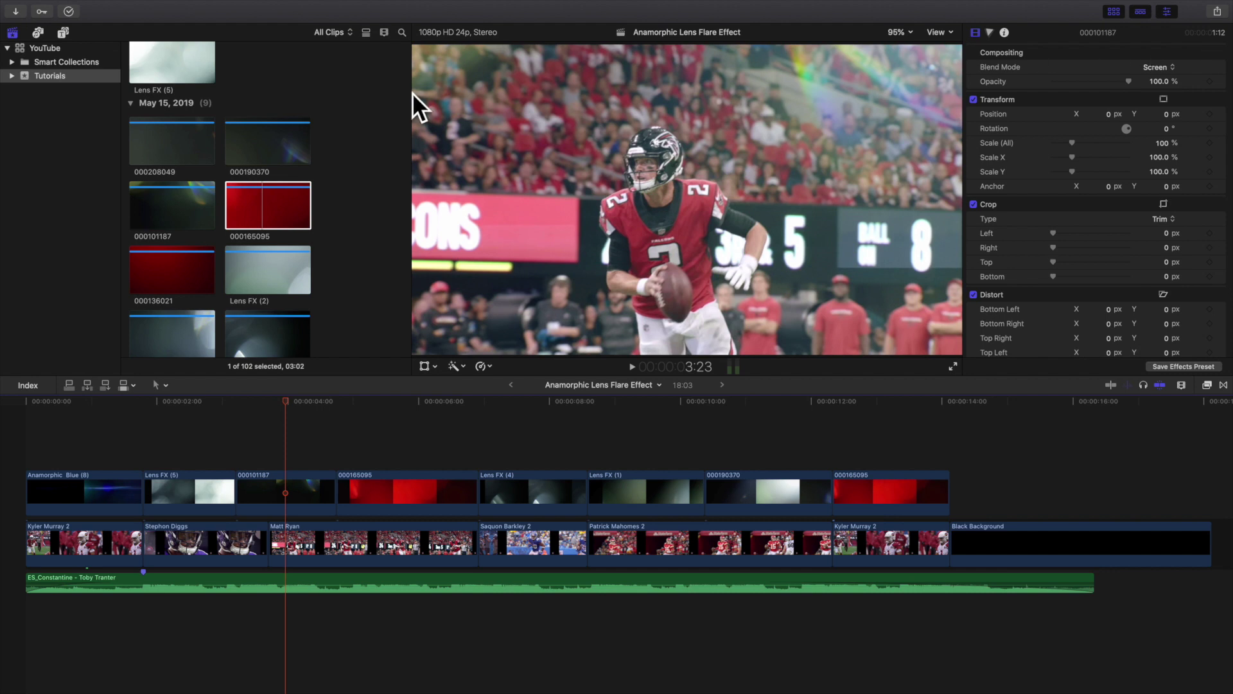
- Find the anamorphic lens flare clips in the Tutorials event and preview Anamorphic Green (3) and Anamorphic Blue (8)
scroll(332, 101, "up", 20)
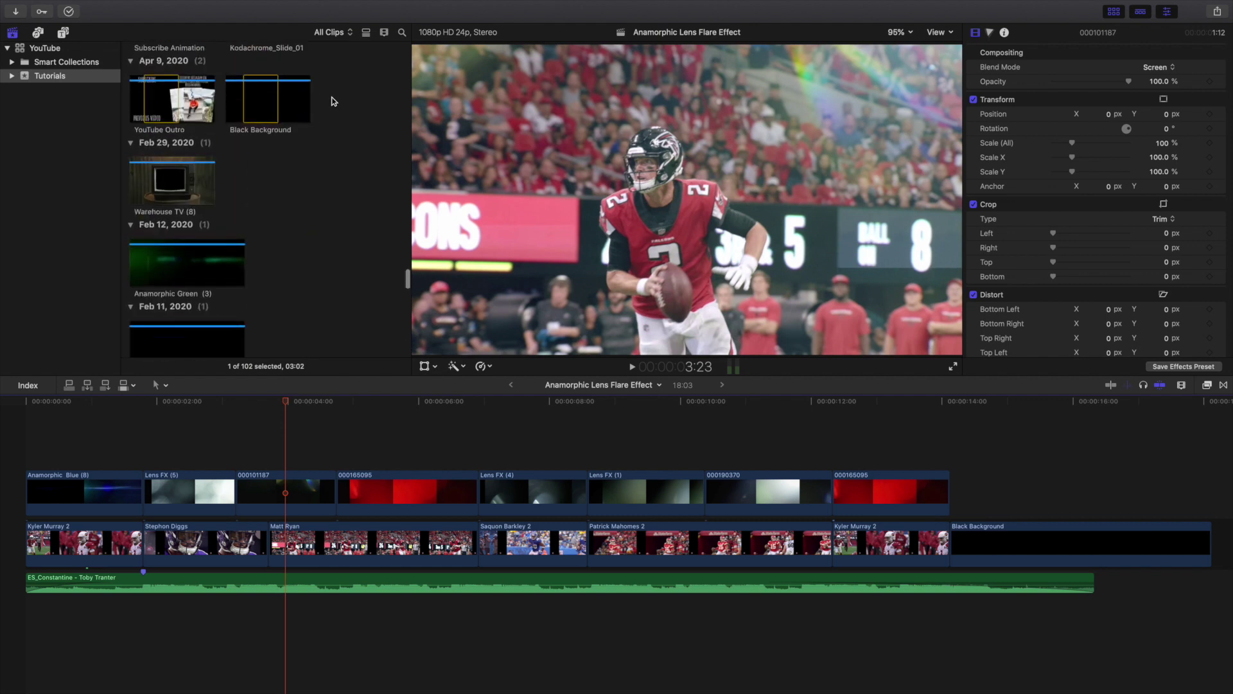
scroll(332, 101, "down", 15)
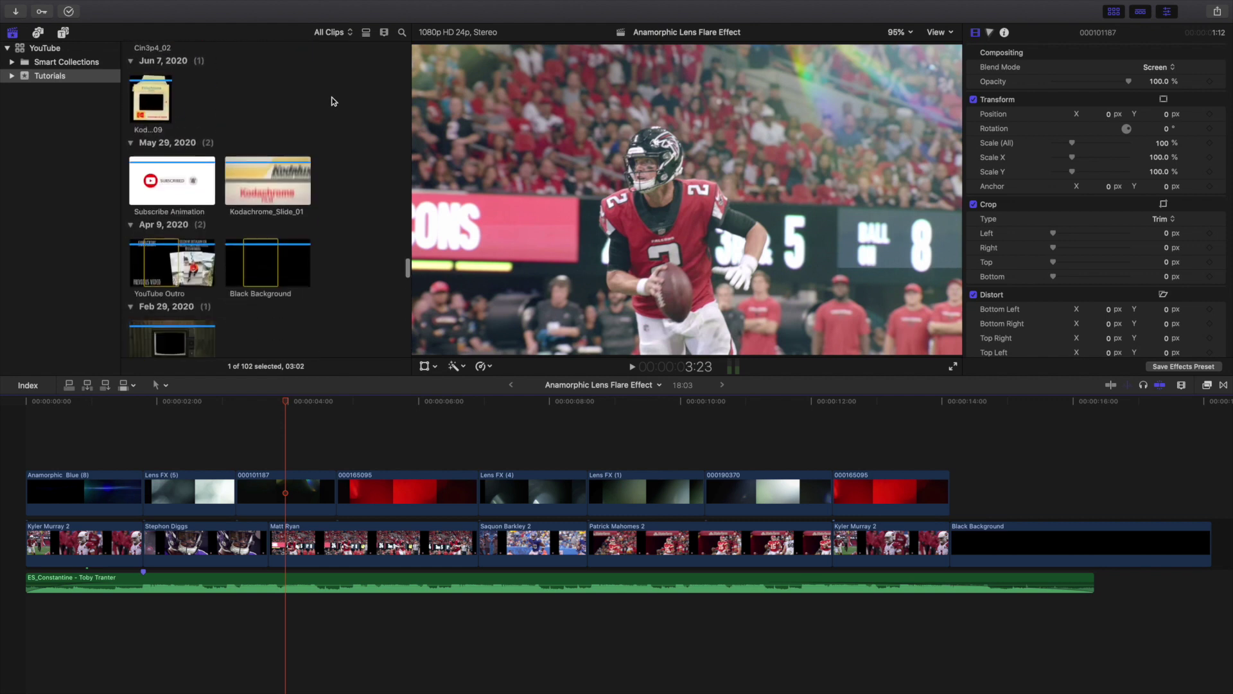
scroll(332, 101, "up", 5)
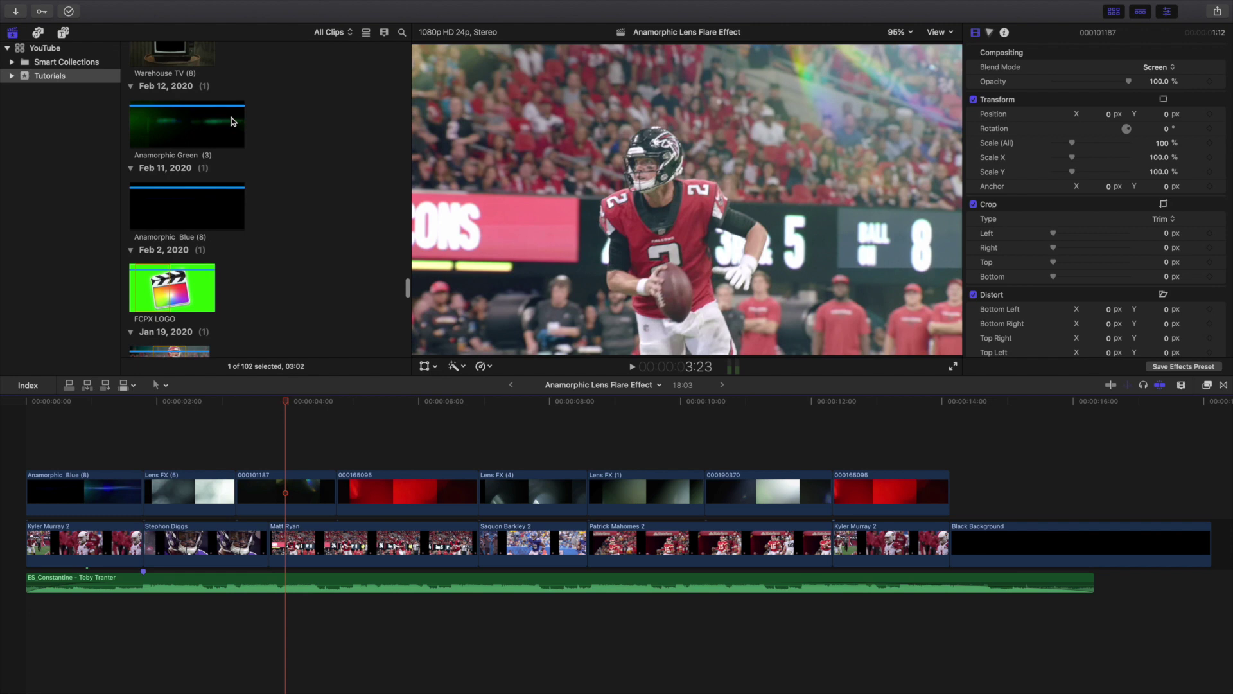
left_click(136, 117)
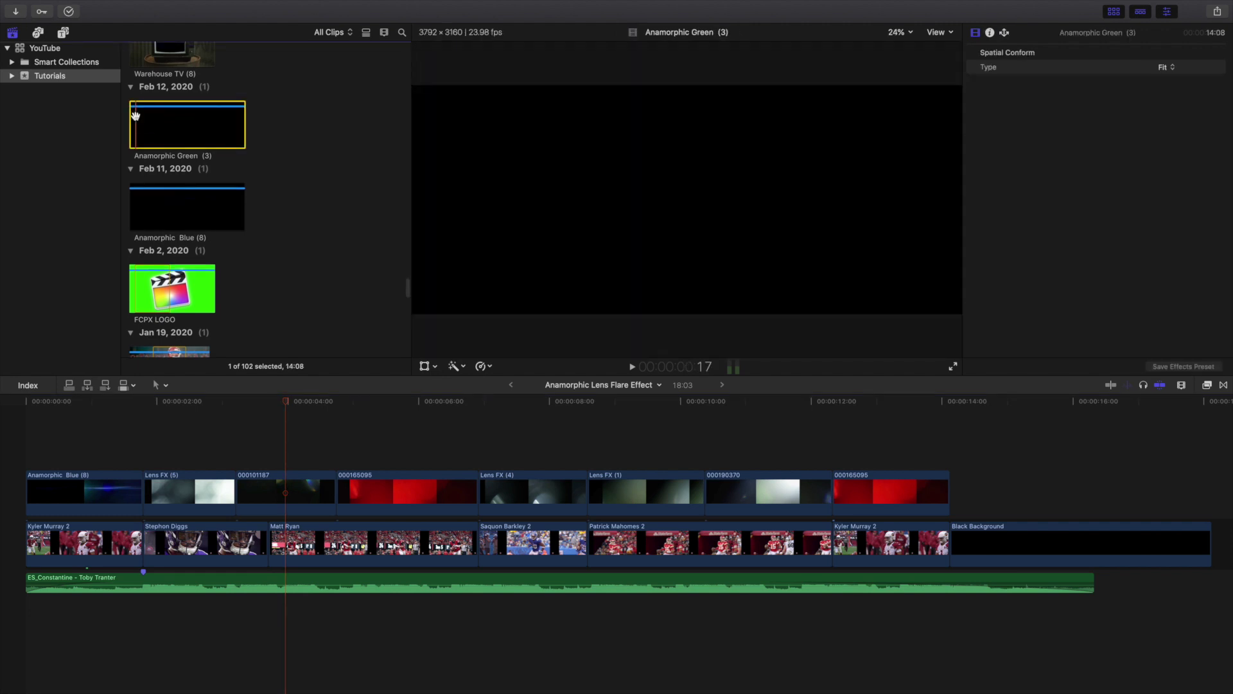
key("space")
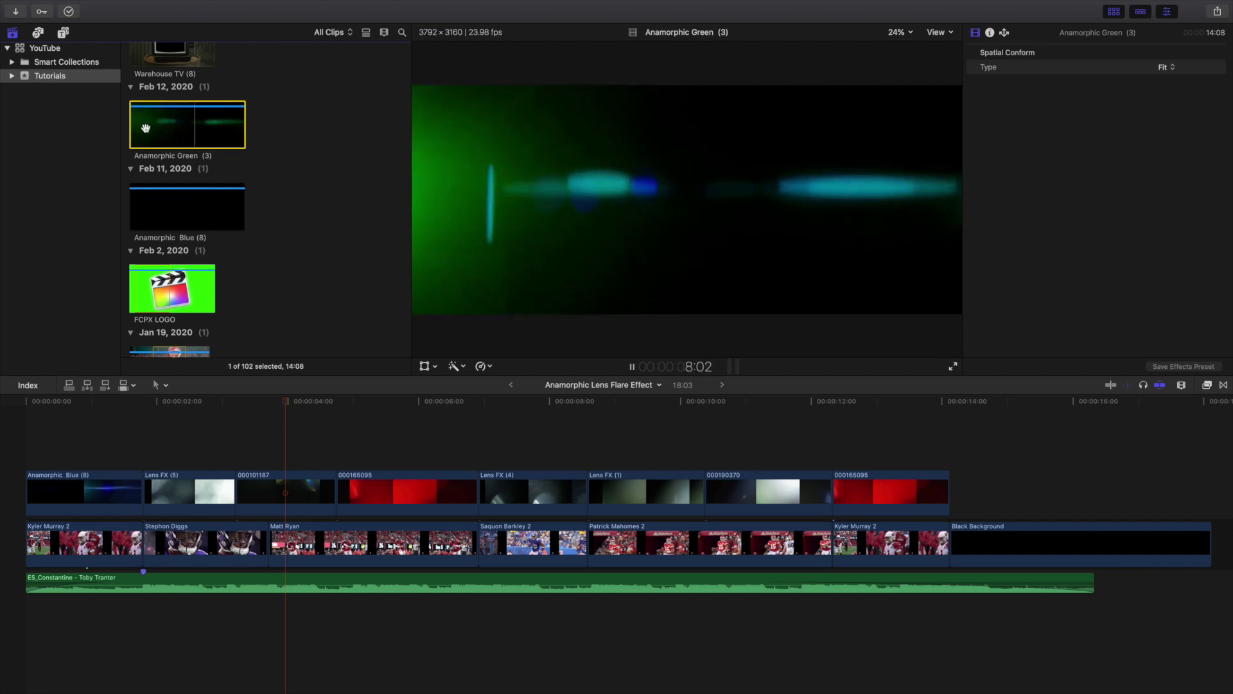
left_click(137, 206)
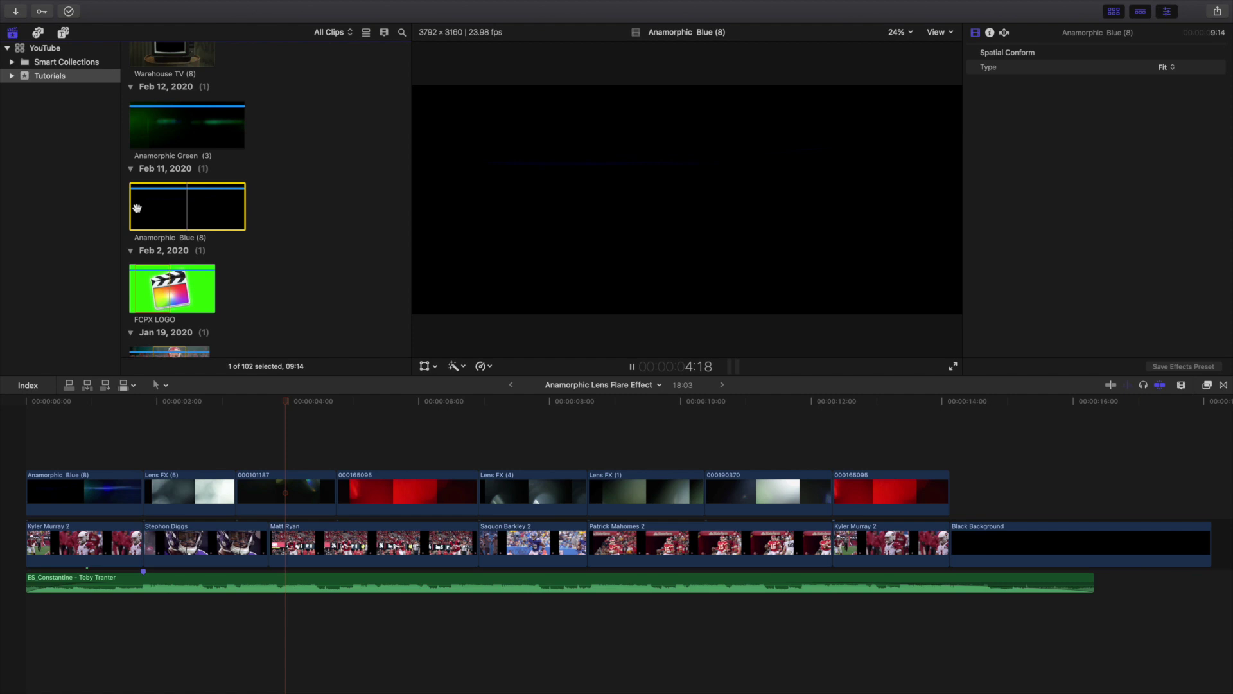
key("space")
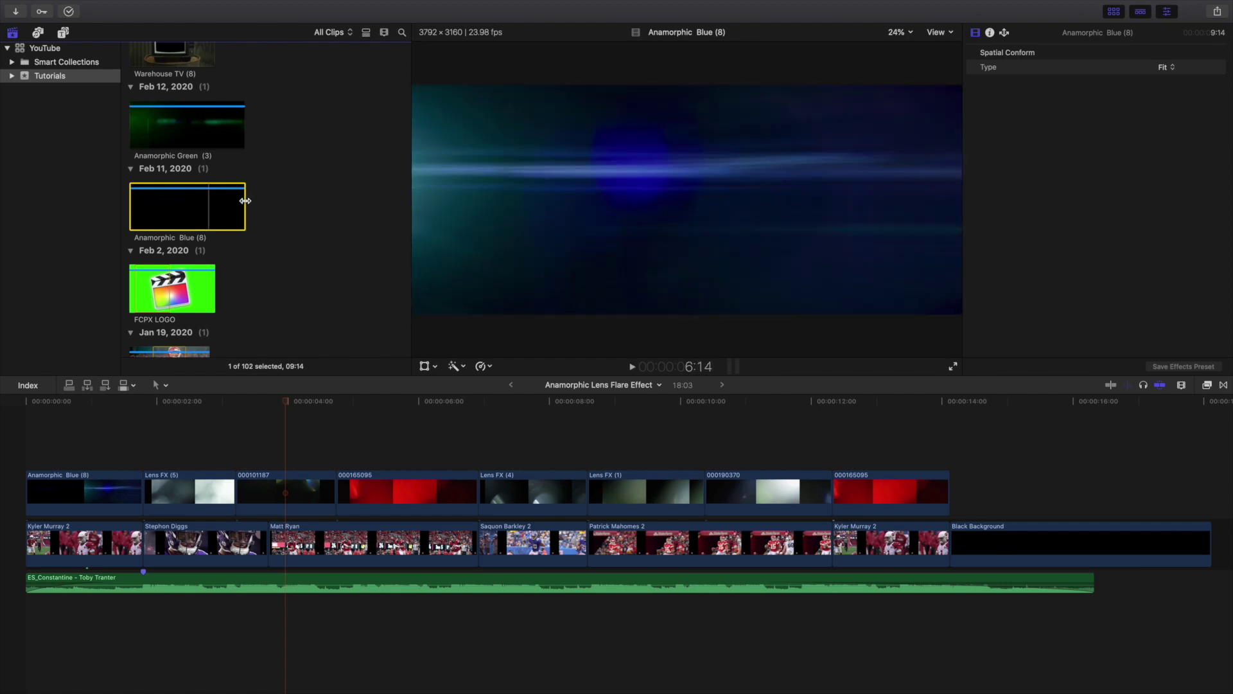
- Find the May 2019 lens flare clips in the event and preview Lens FX (5), 000208049 and 000190370
scroll(244, 198, "down", 1)
scroll(245, 200, "down", 10)
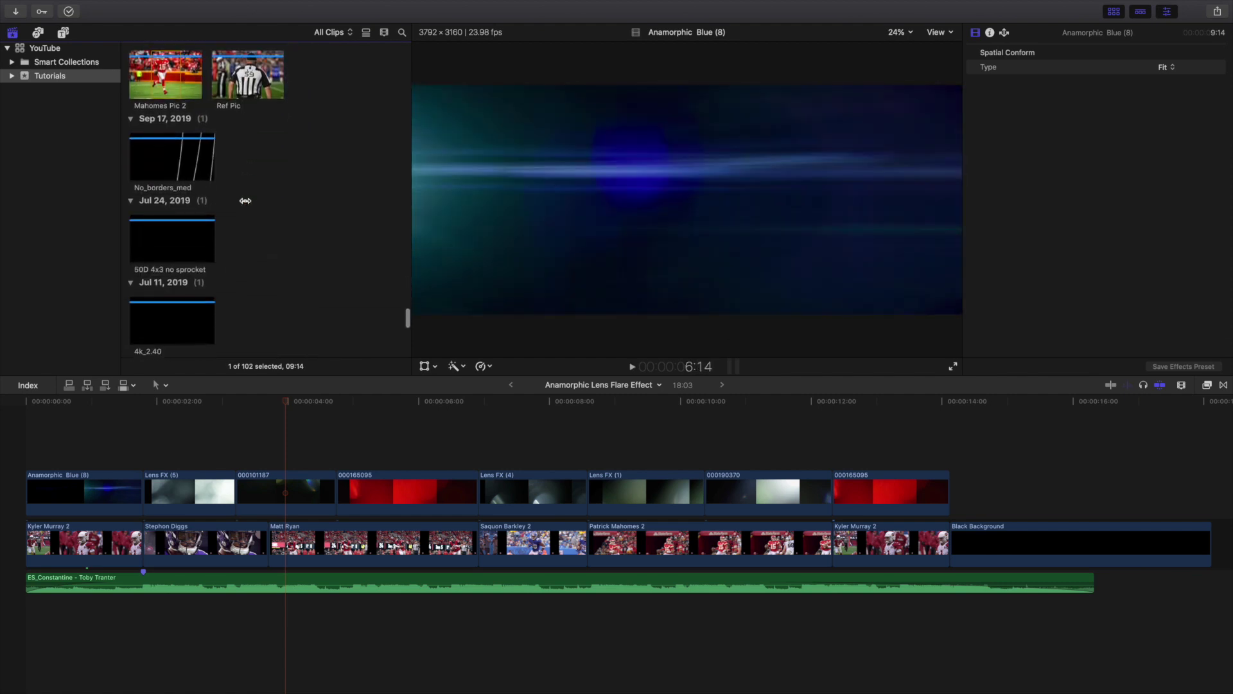
scroll(246, 200, "down", 6)
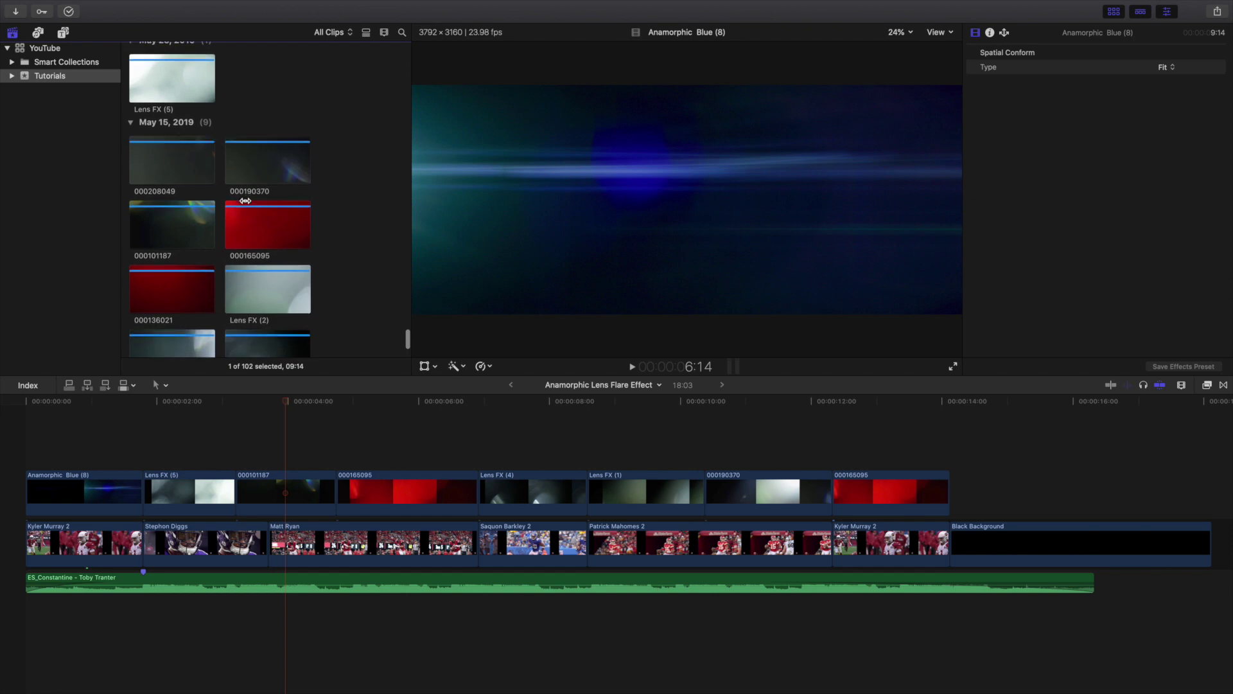
scroll(245, 200, "up", 3)
left_click(136, 139)
key("space")
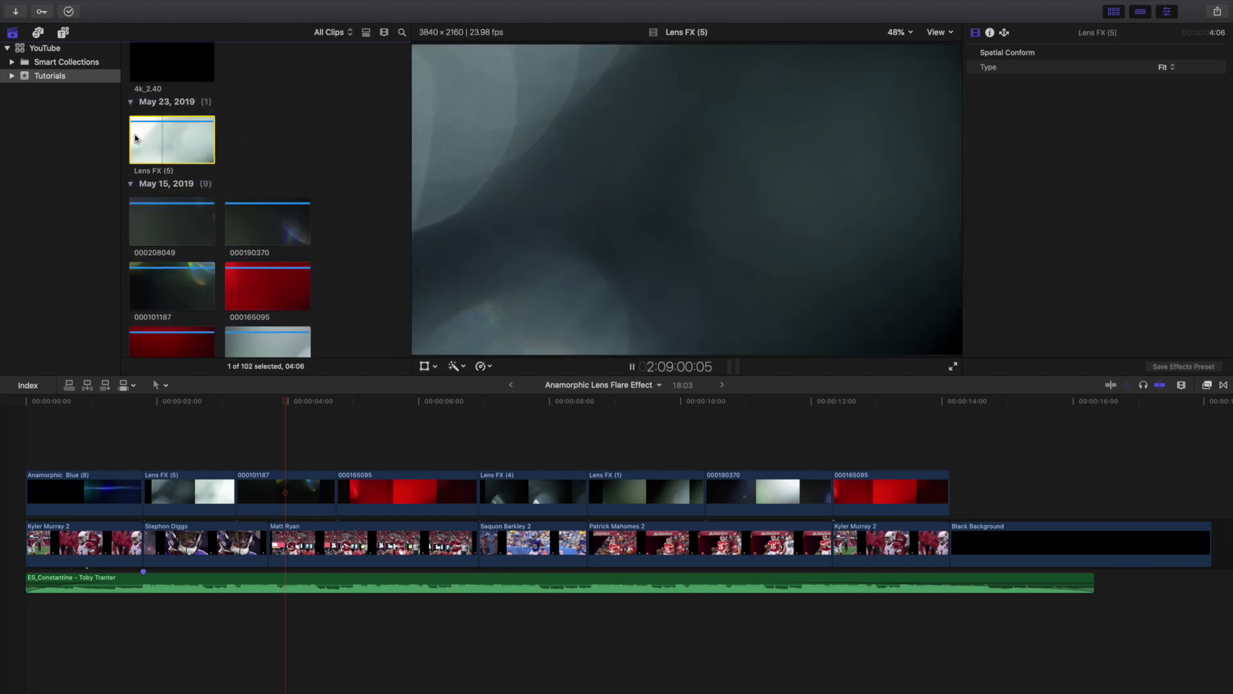
left_click(136, 209)
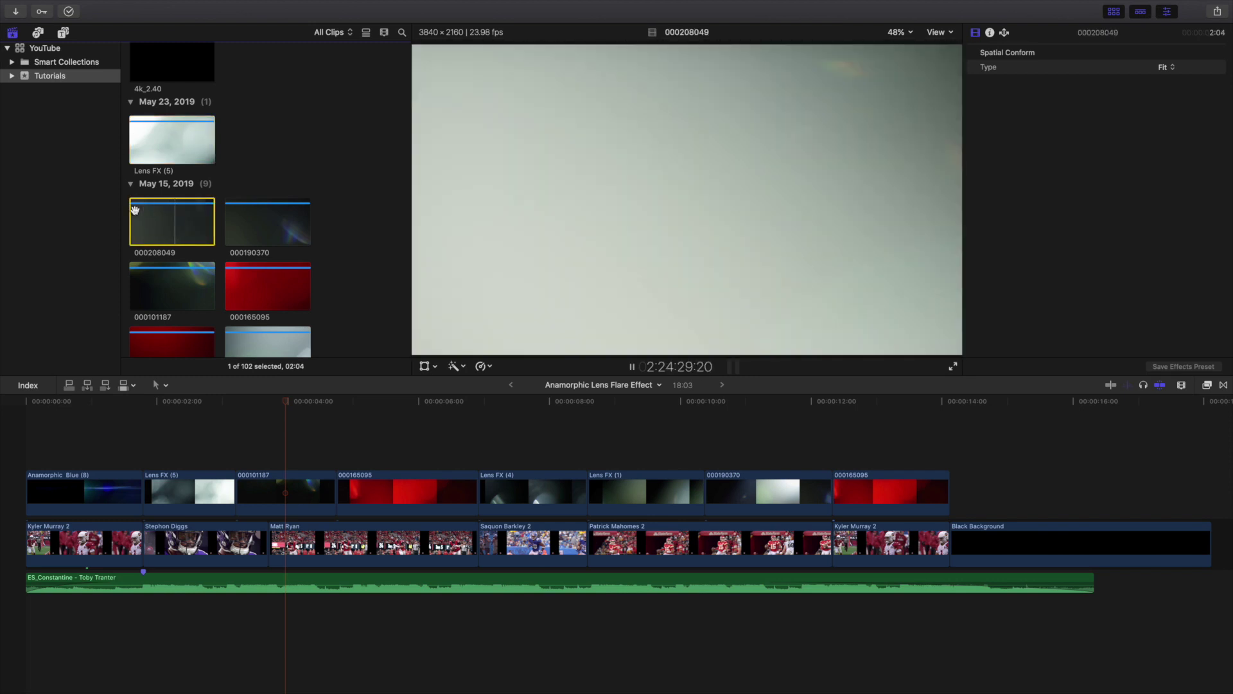
left_click(232, 215)
key("space")
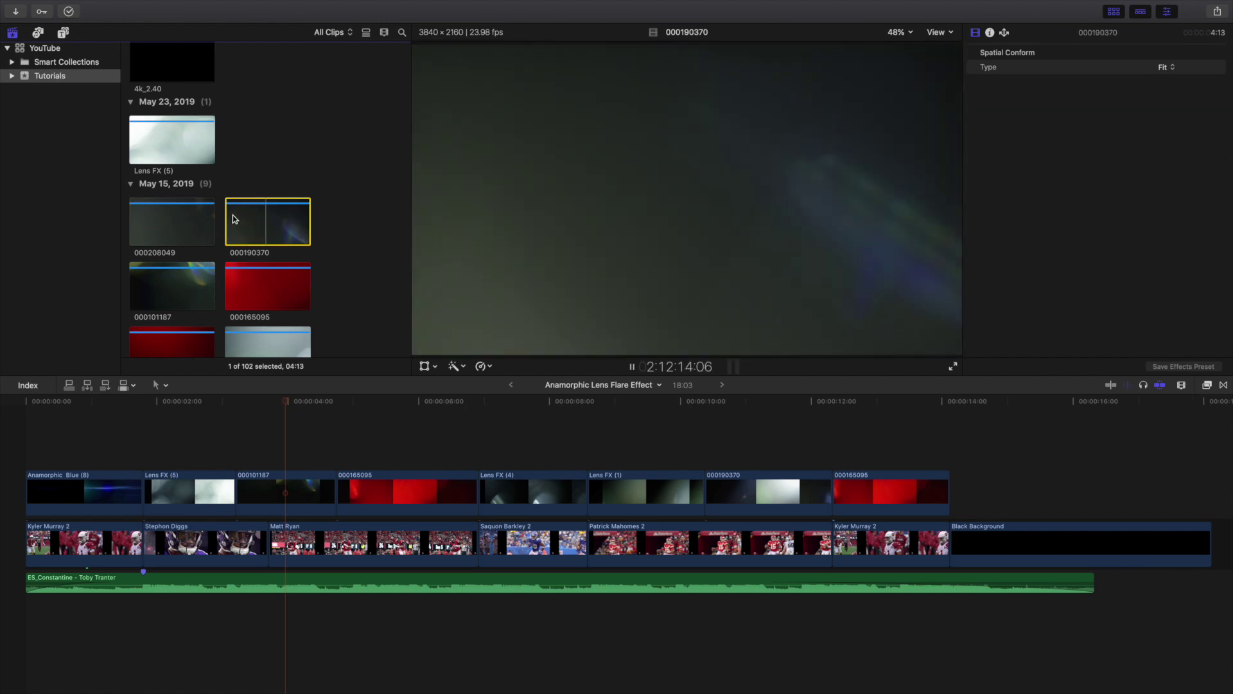
left_click(232, 215)
key("space")
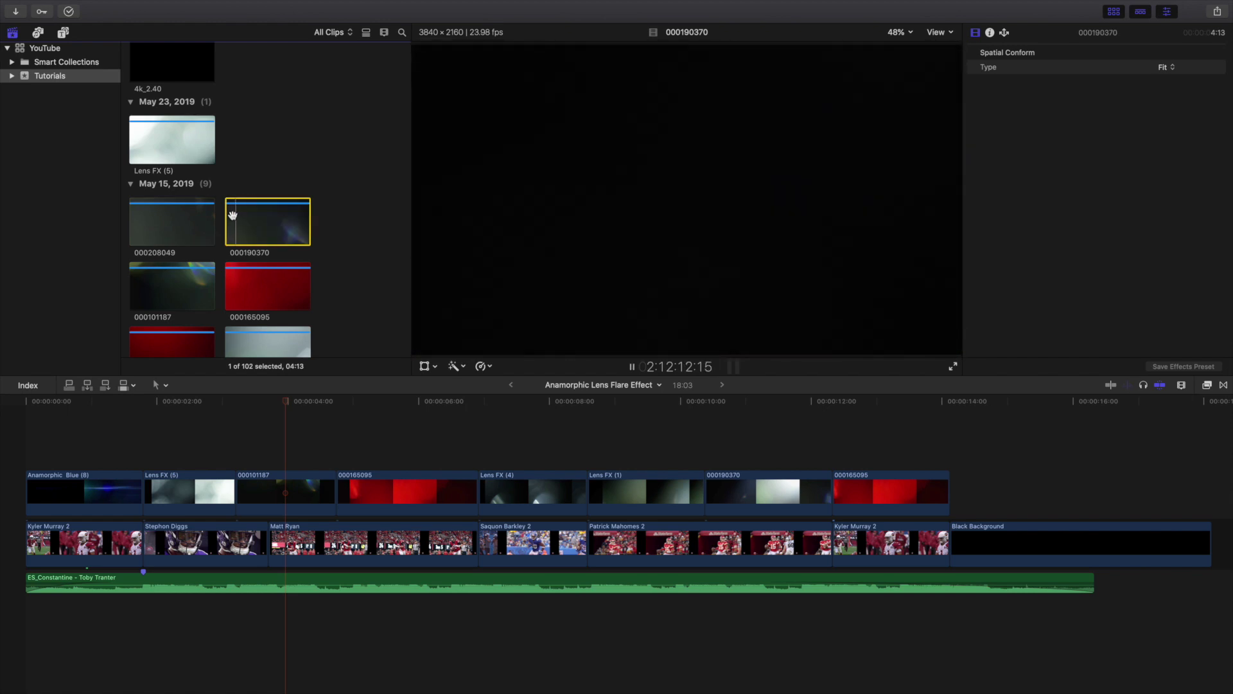
- Preview the 000101187, 000165095 and 000136021 flare clips from May 15, 2019 in the event
key("space")
left_click(139, 280)
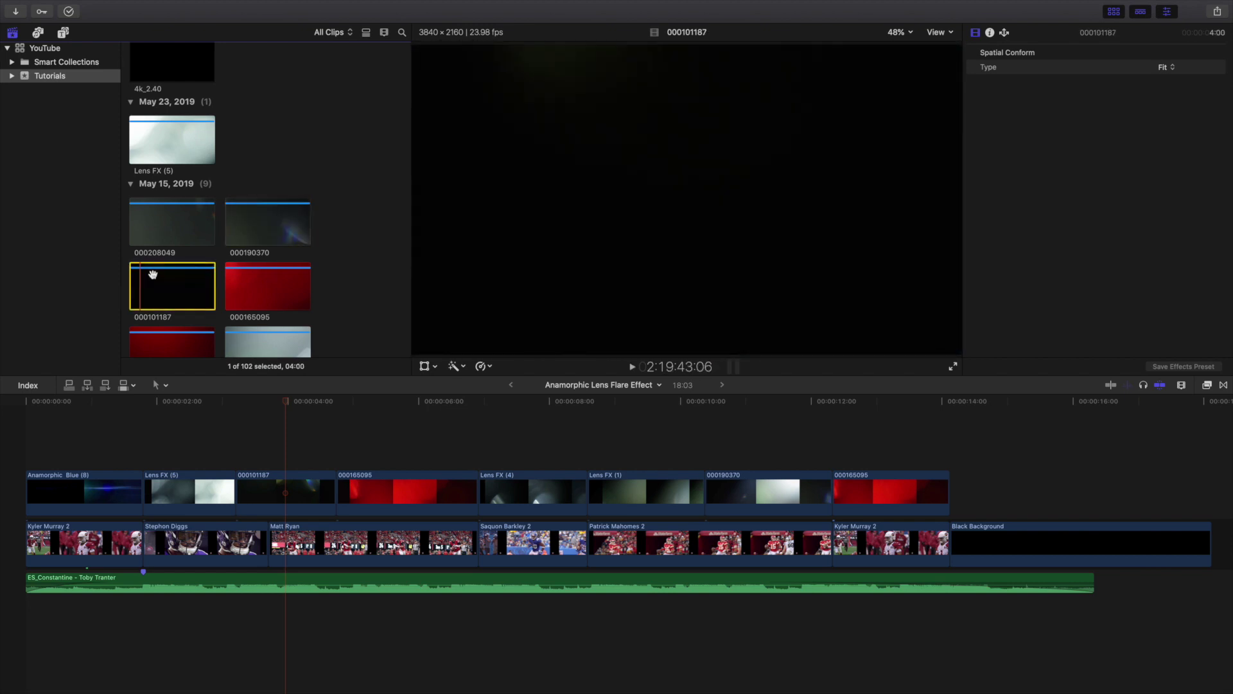
key("space")
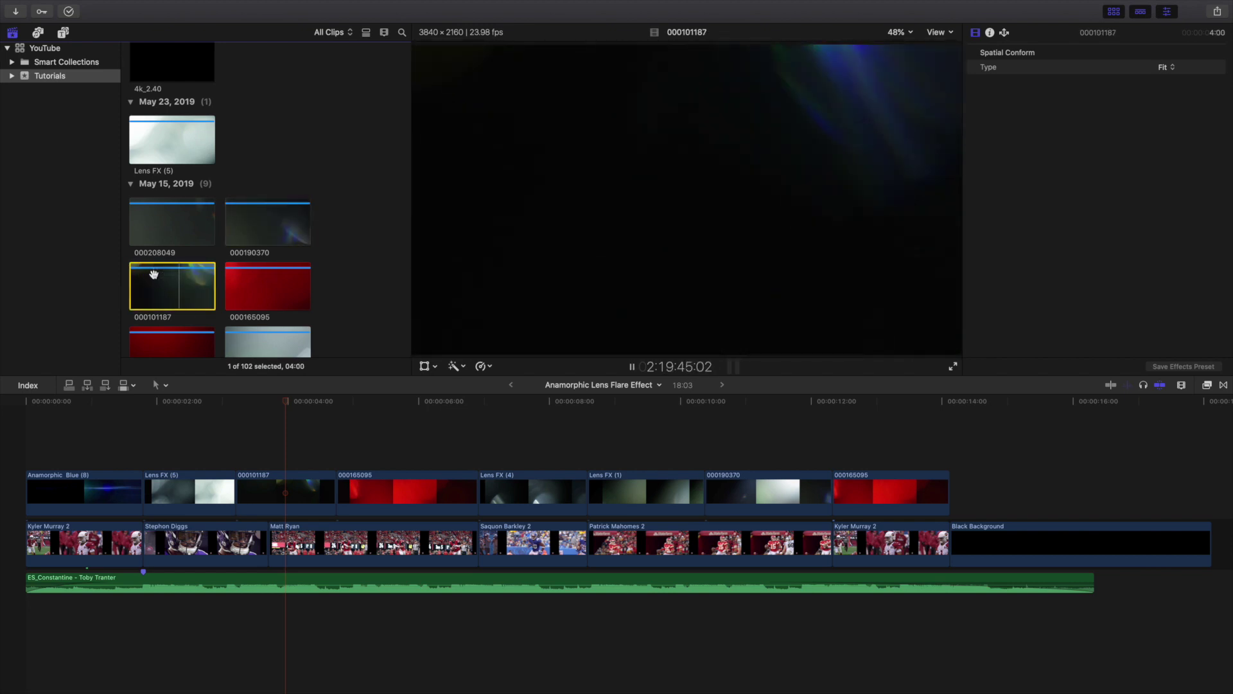
left_click(234, 286)
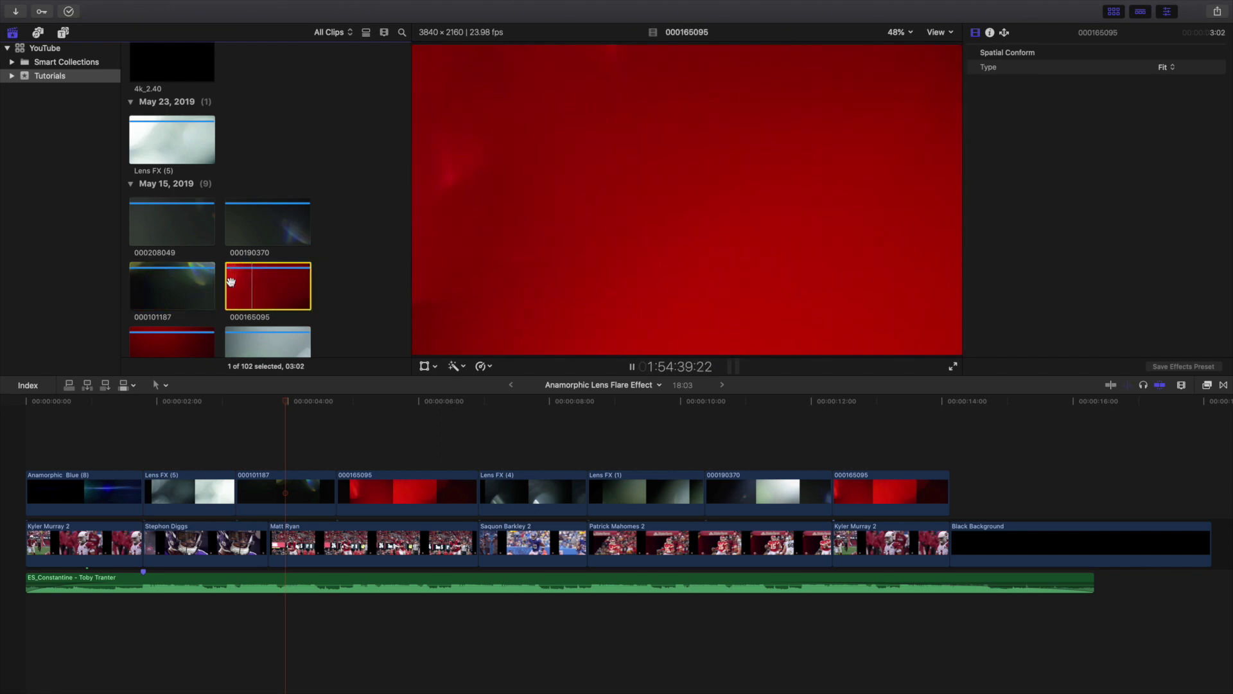
scroll(231, 283, "down", 2)
scroll(230, 282, "down", 2)
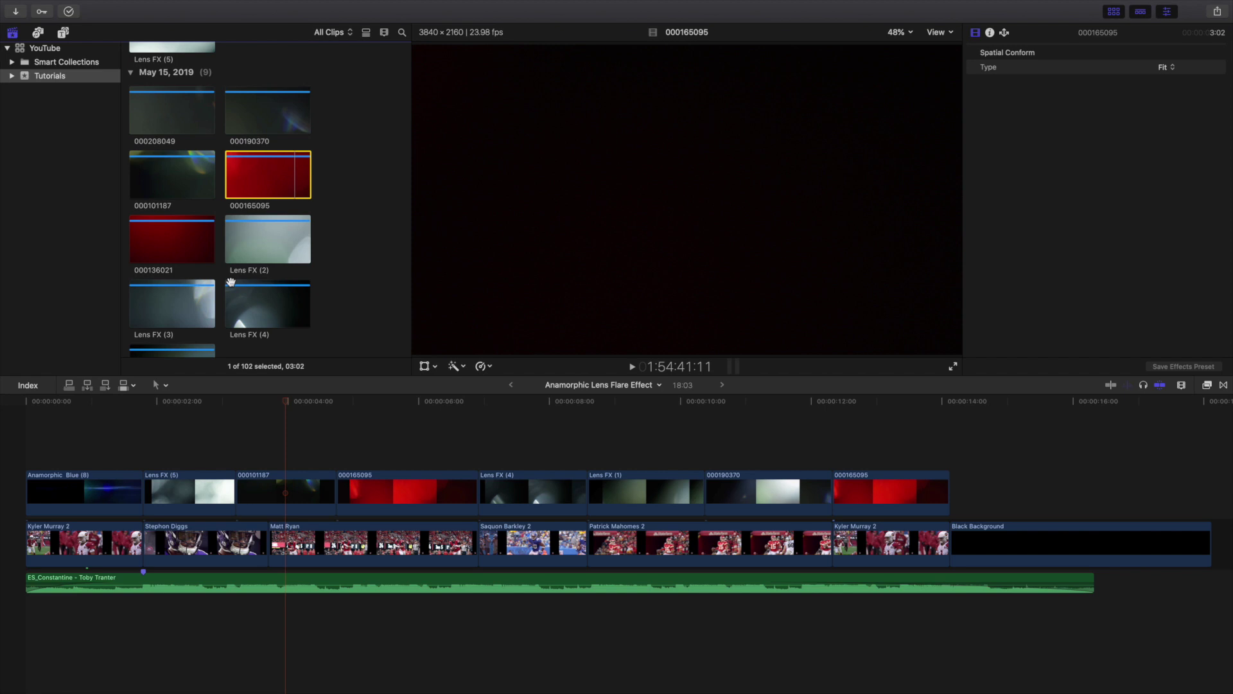
scroll(230, 282, "down", 2)
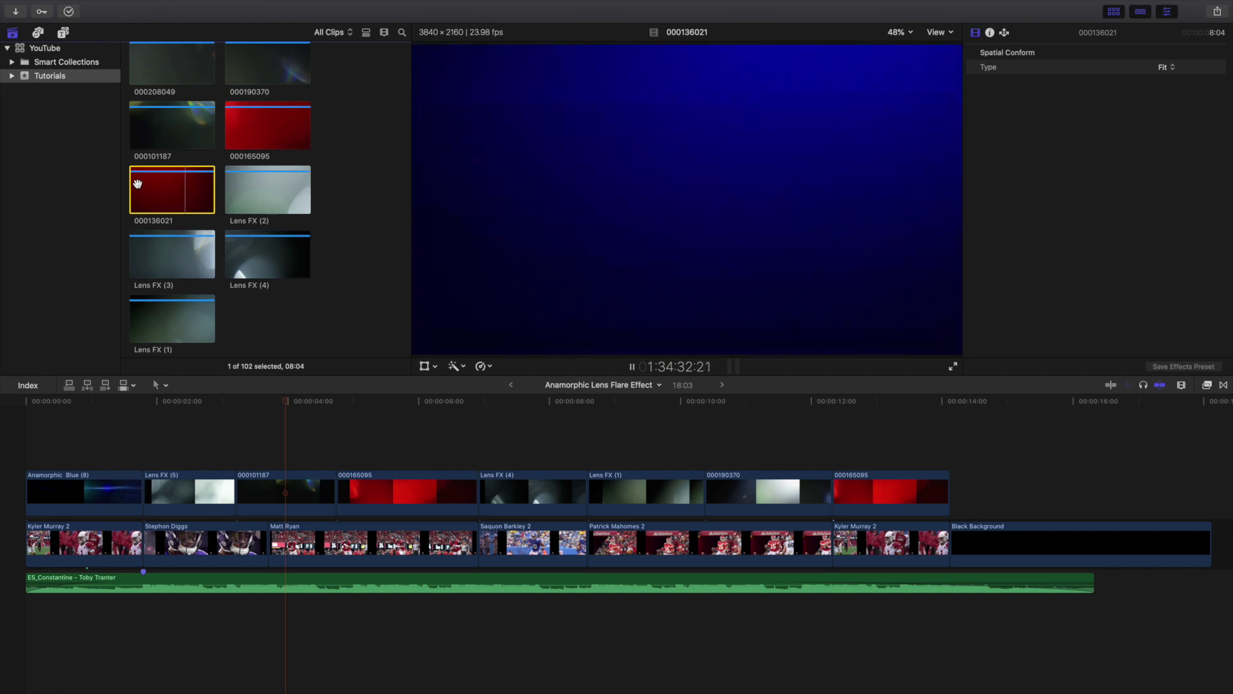
key("space")
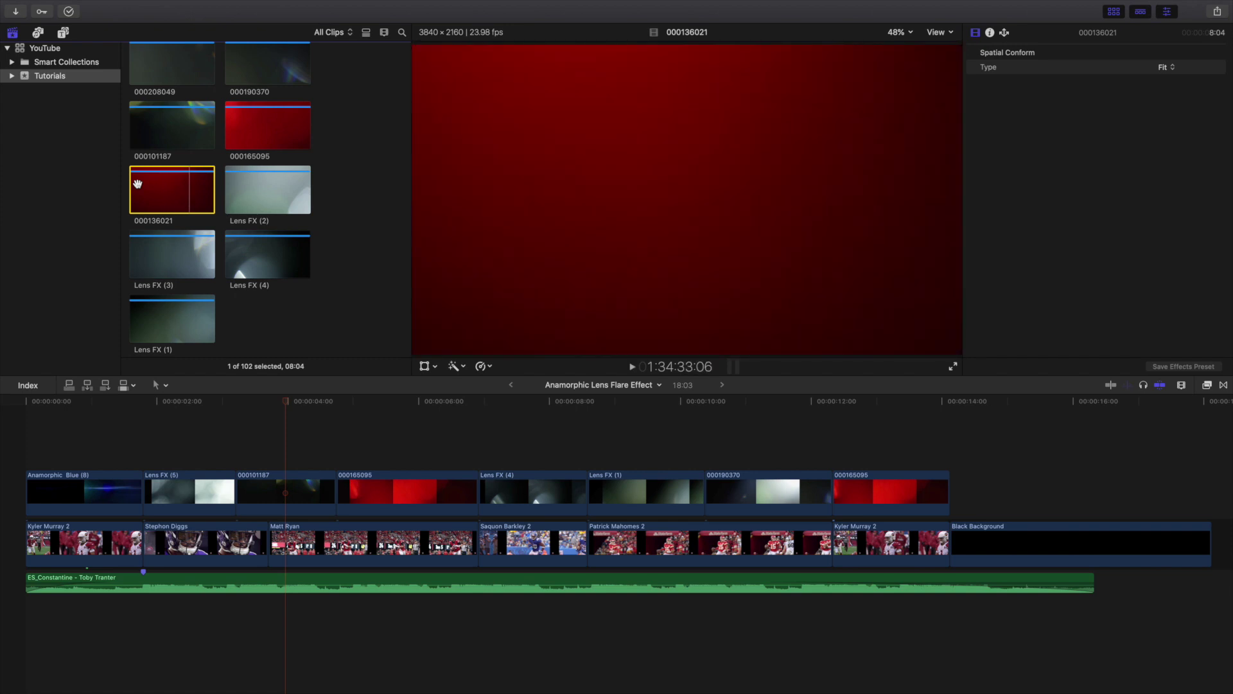
- Preview the Lens FX (2) and Lens FX (3) clips in the event
left_click(229, 183)
key("space")
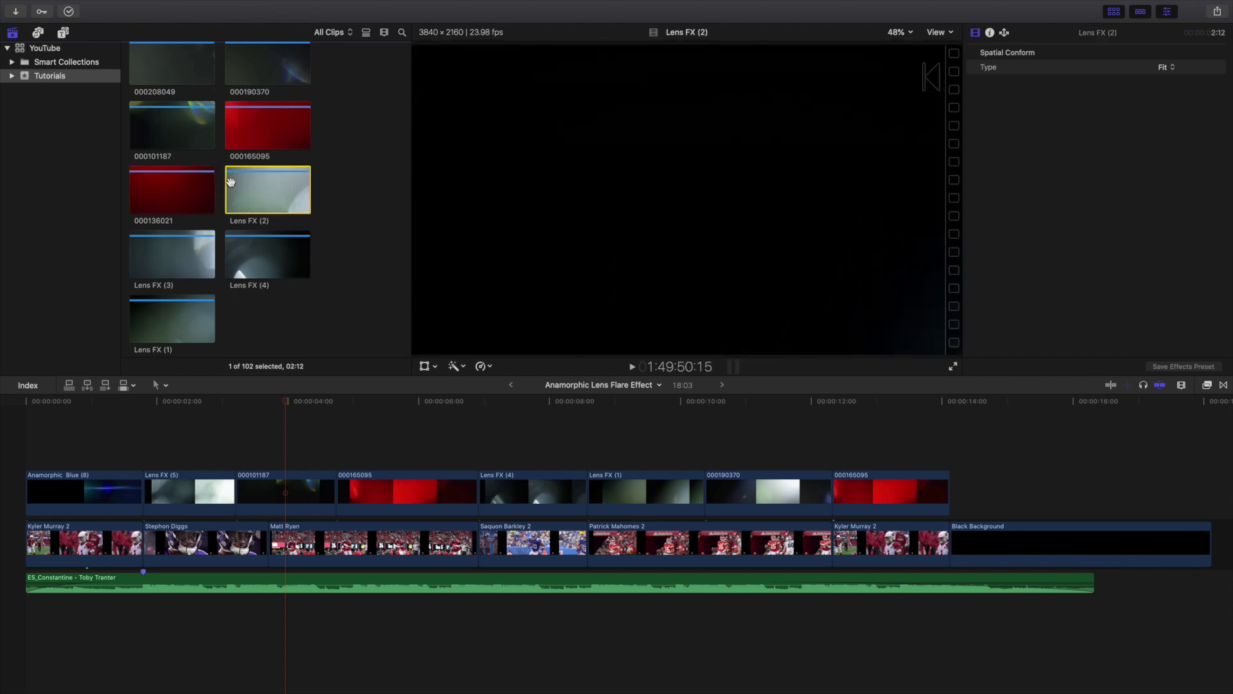
key("space")
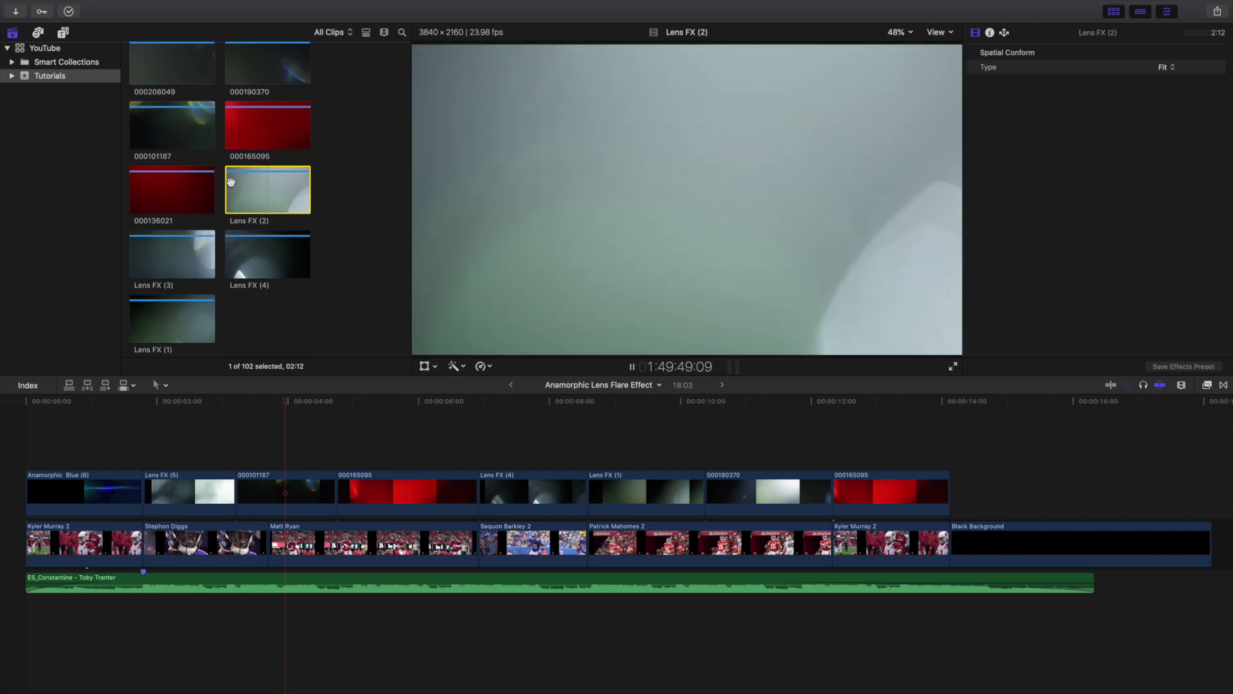
key("space")
left_click(138, 256)
key("space")
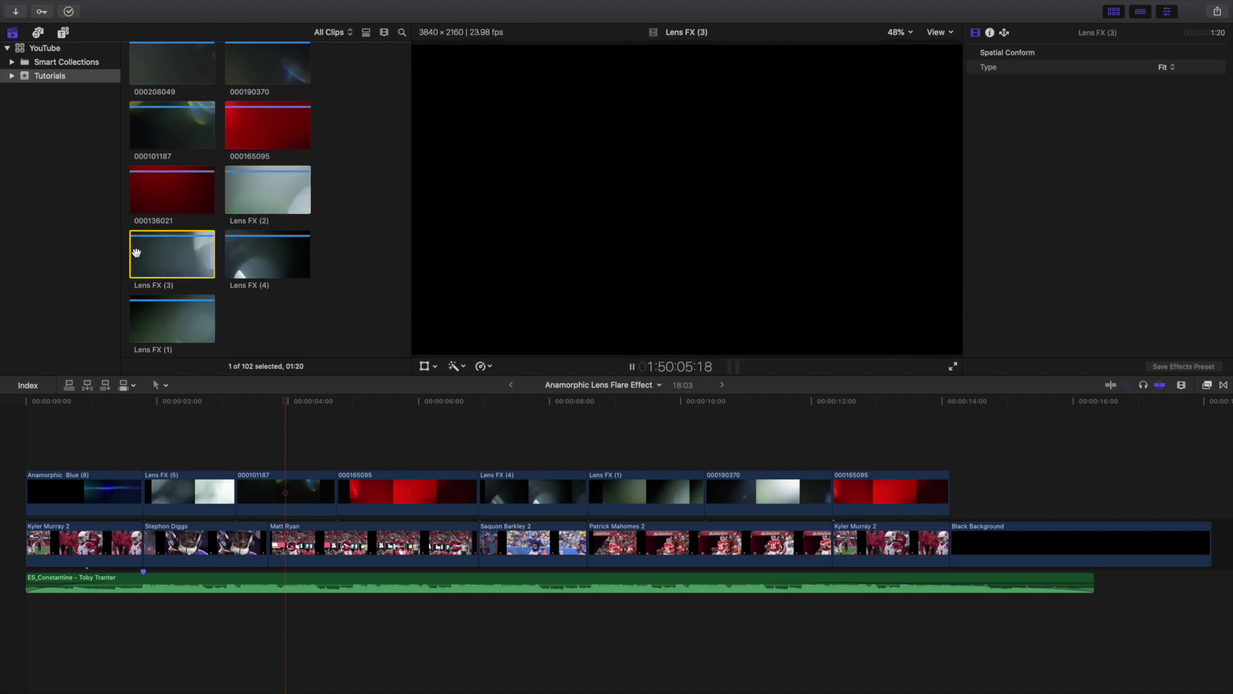
- Preview the Lens FX (4) and Lens FX (1) clips in the event
left_click(230, 245)
key("space")
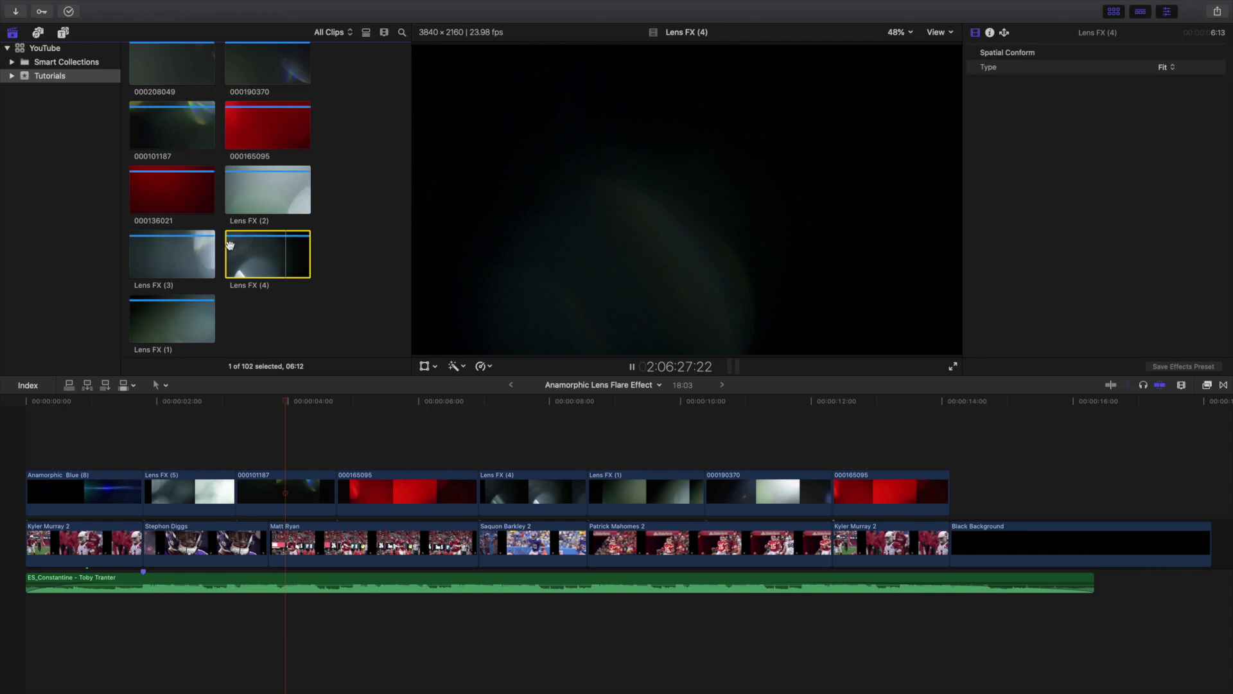
key("space")
scroll(145, 309, "down", 1)
left_click(135, 307)
key("space")
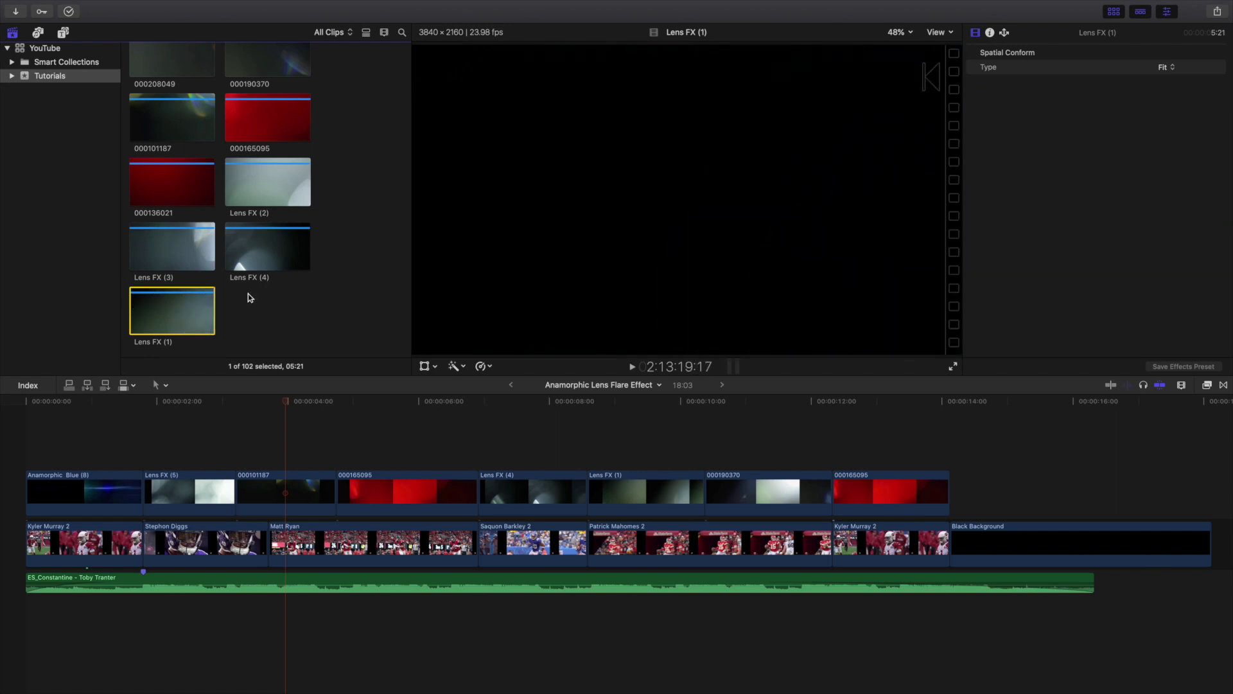
- Return to the timeline on the 000101187 overlay and look back over the anamorphic and Lens FX clips in the event
scroll(260, 298, "up", 5)
scroll(260, 298, "down", 5)
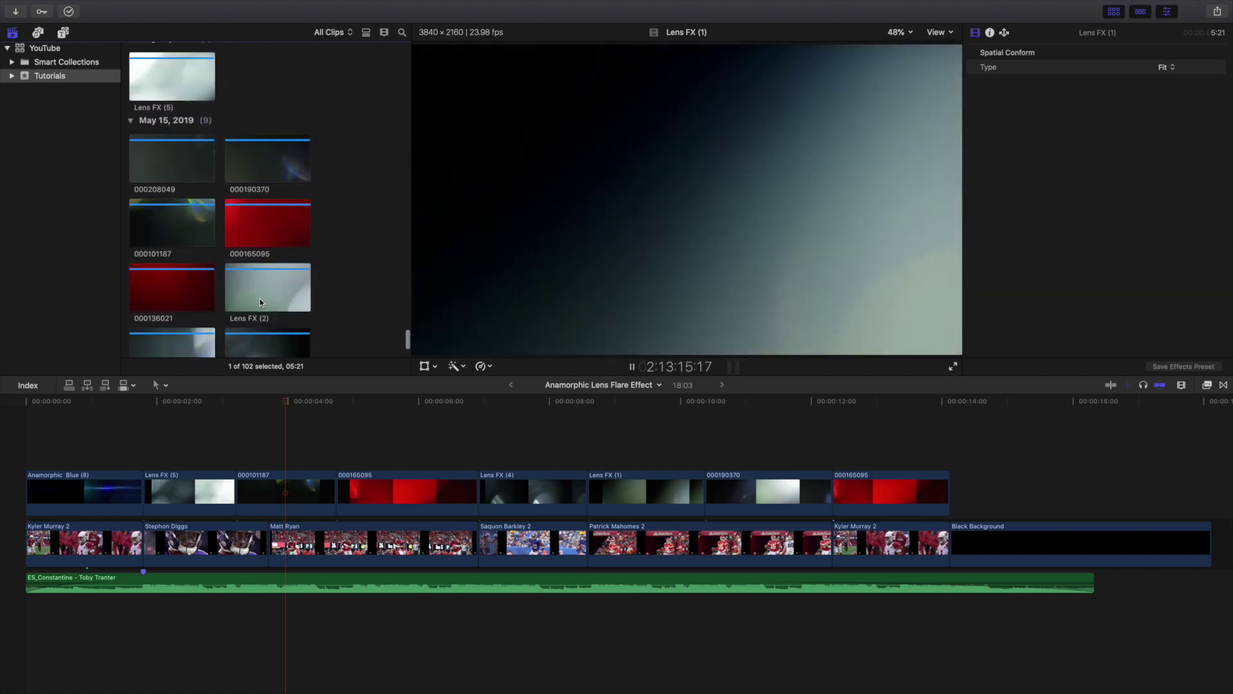
left_click(283, 433)
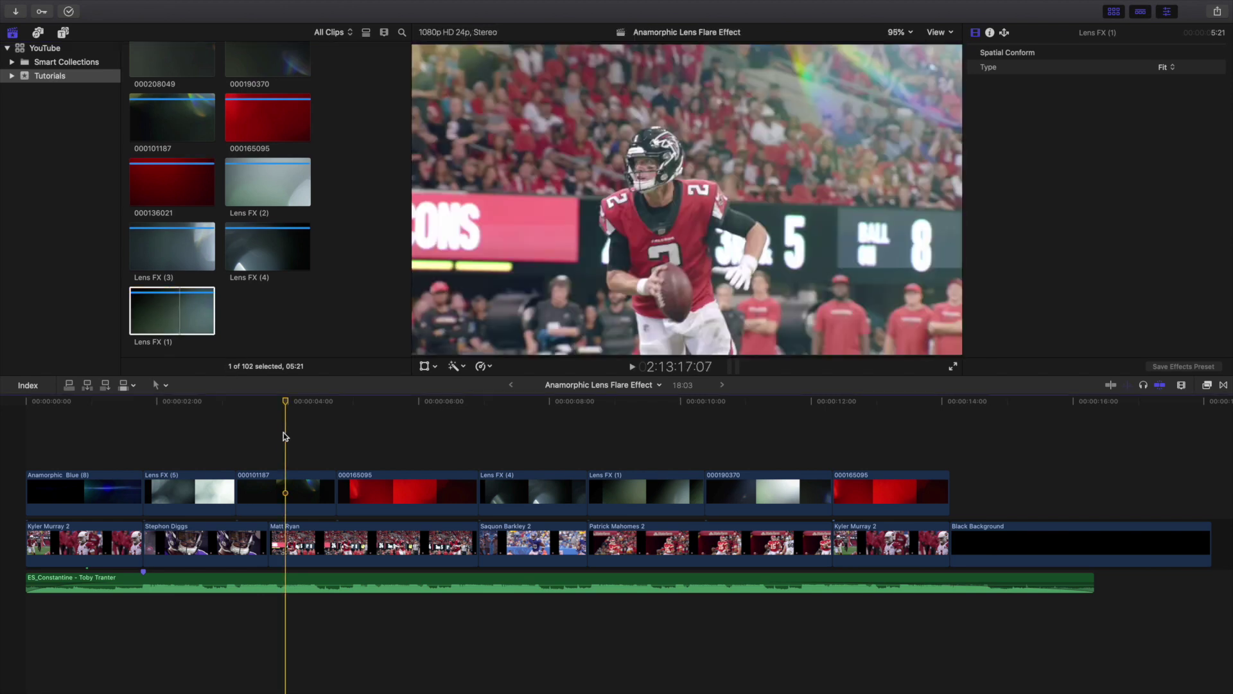
scroll(257, 220, "up", 3)
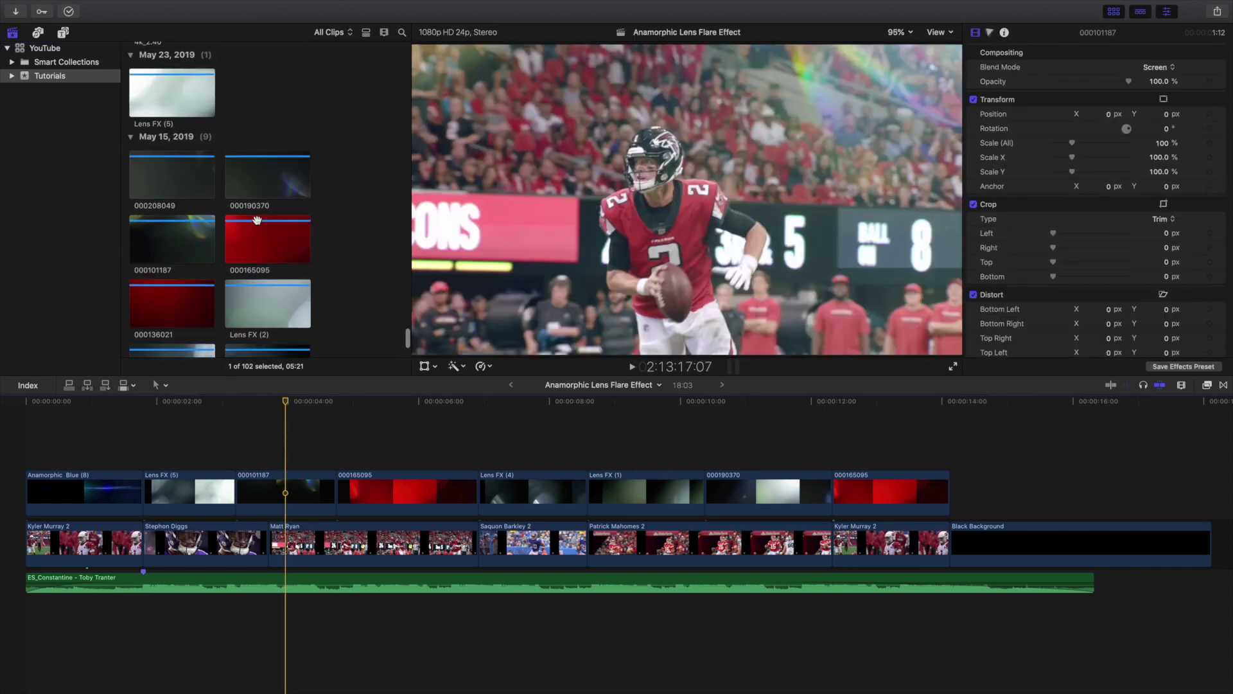
scroll(257, 221, "up", 5)
scroll(257, 220, "up", 10)
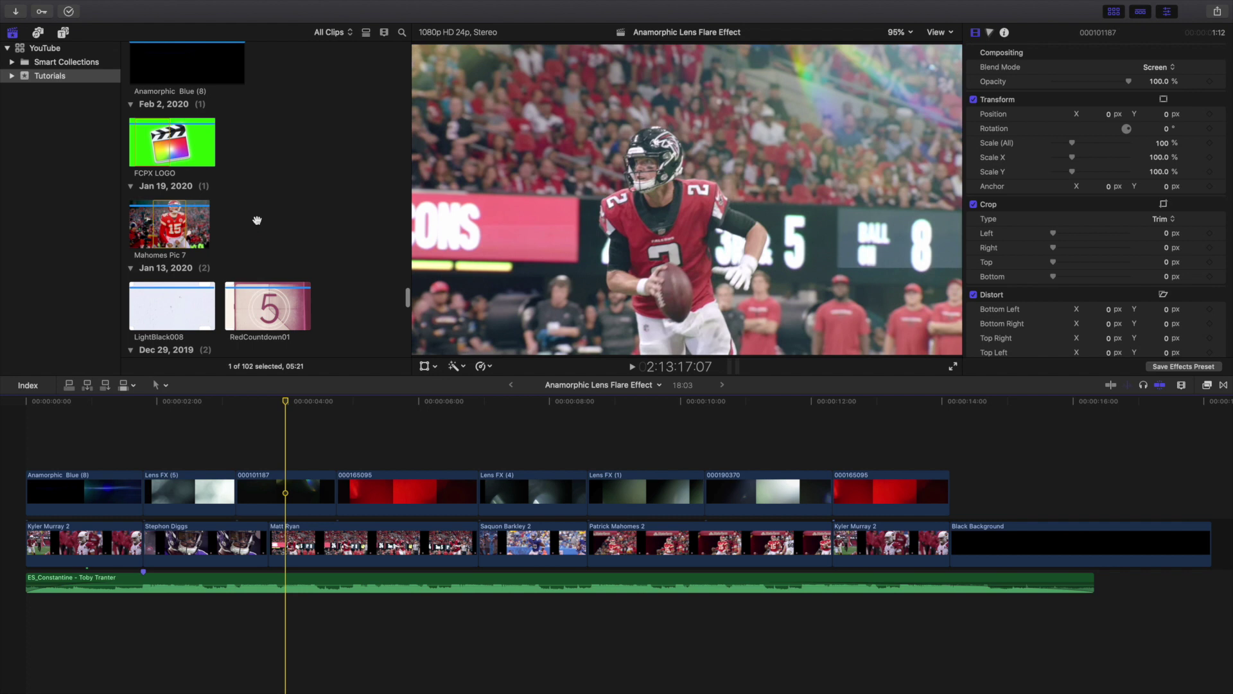
scroll(256, 220, "up", 1)
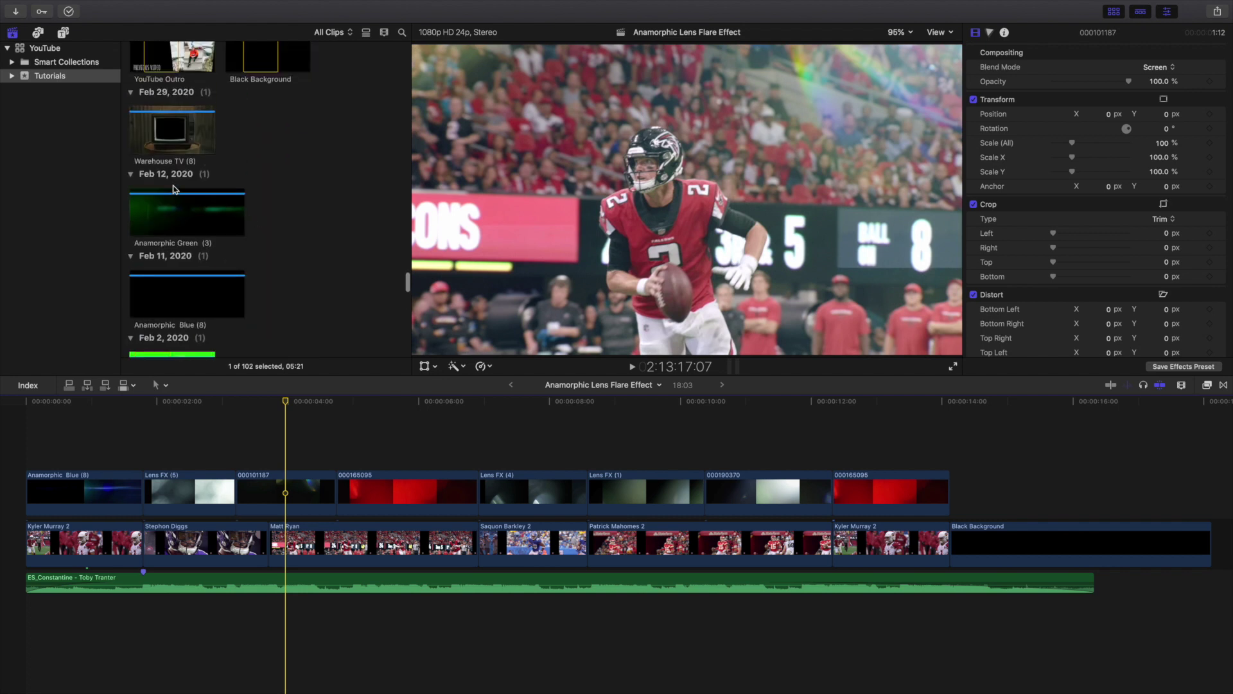
scroll(191, 300, "down", 12)
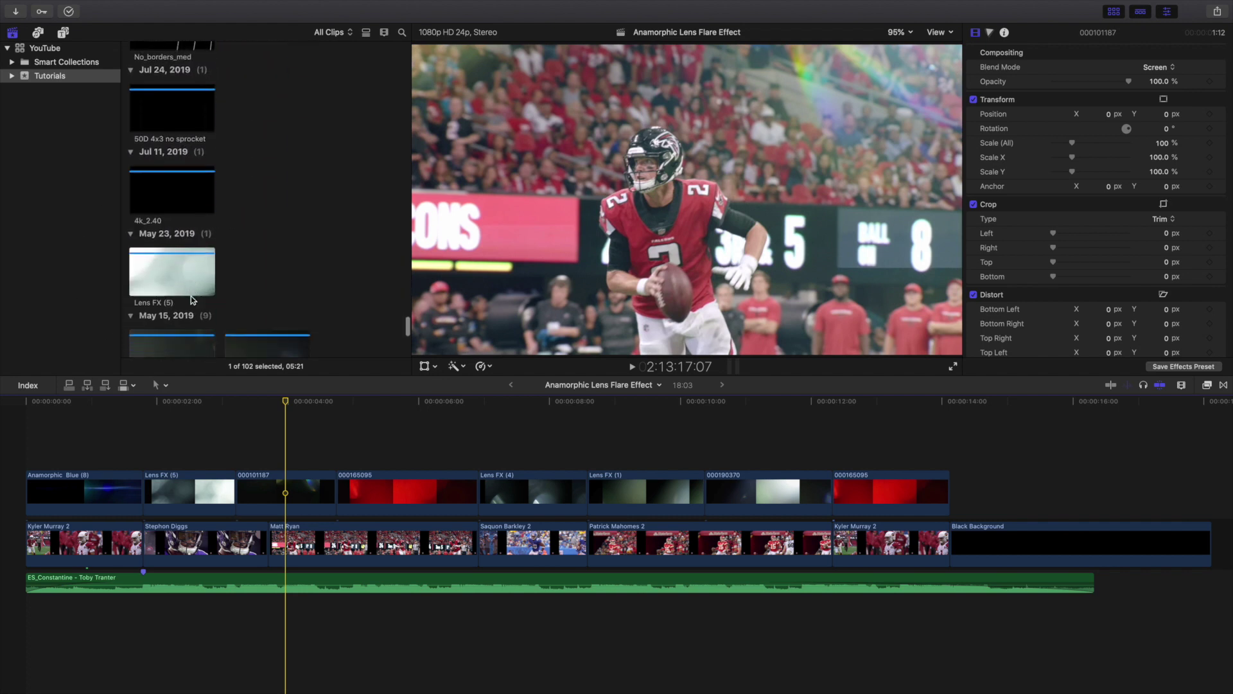
scroll(168, 229, "down", 5)
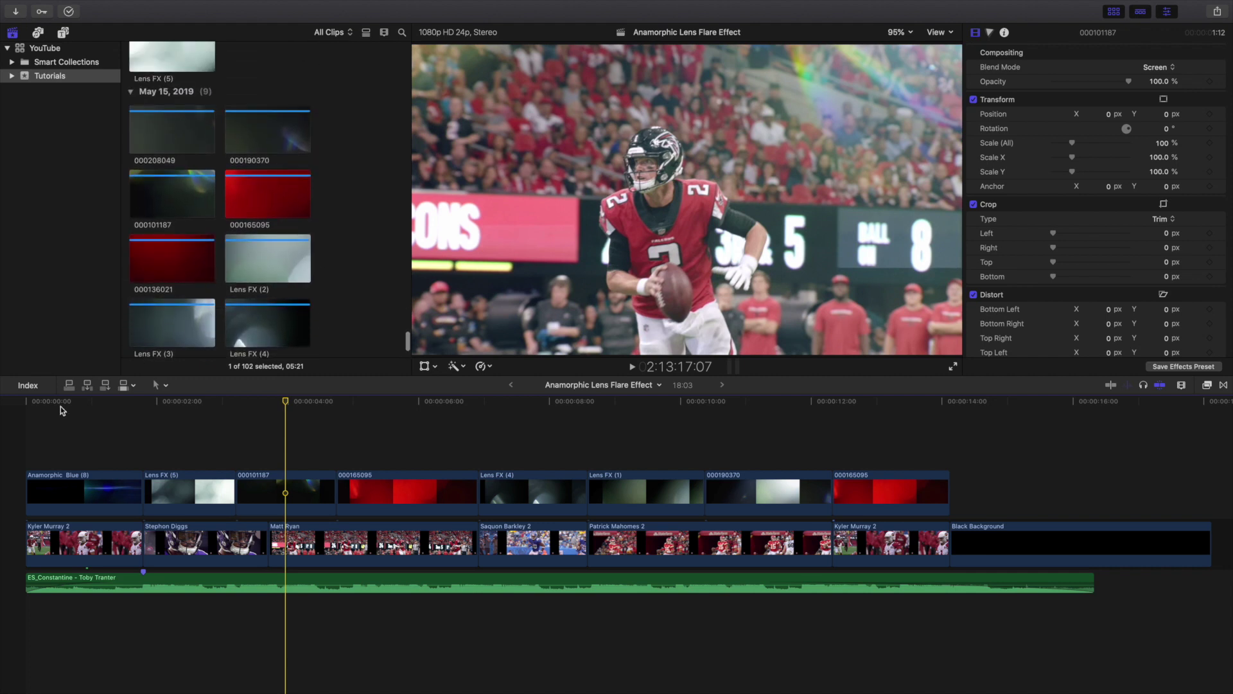
- Play the Anamorphic Lens Flare Effect sequence repeatedly from its beginning to review the flare overlays on the football clips
key("Home")
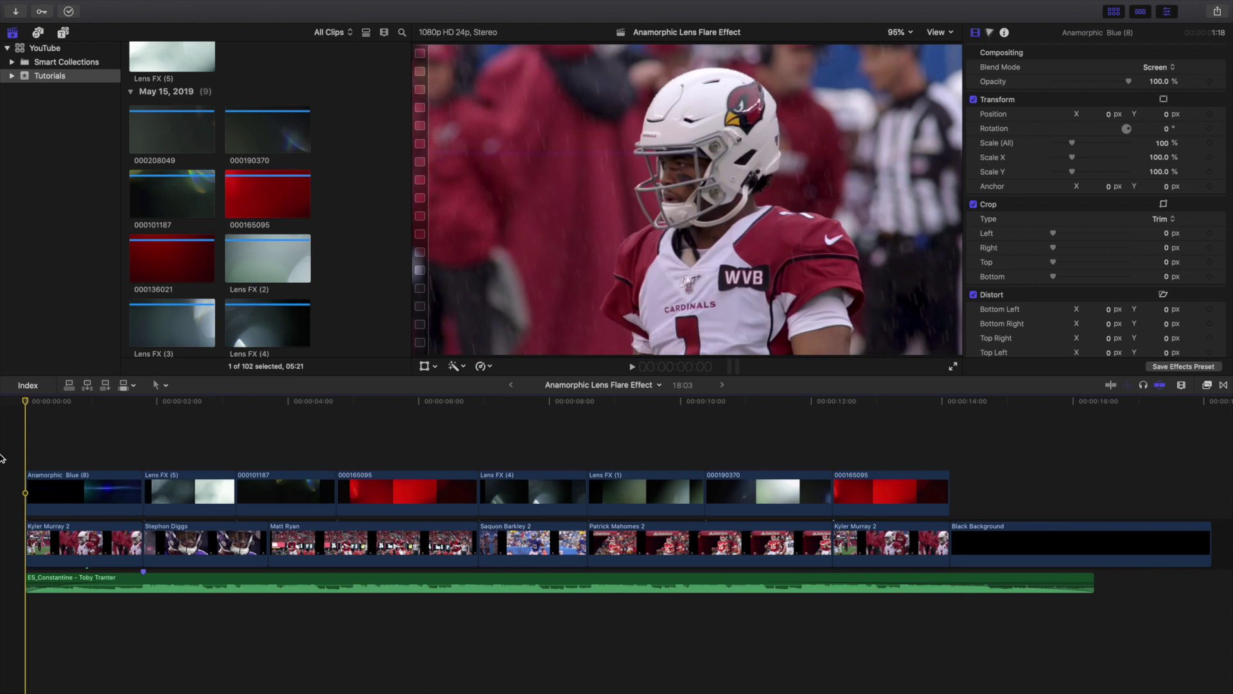
key("space")
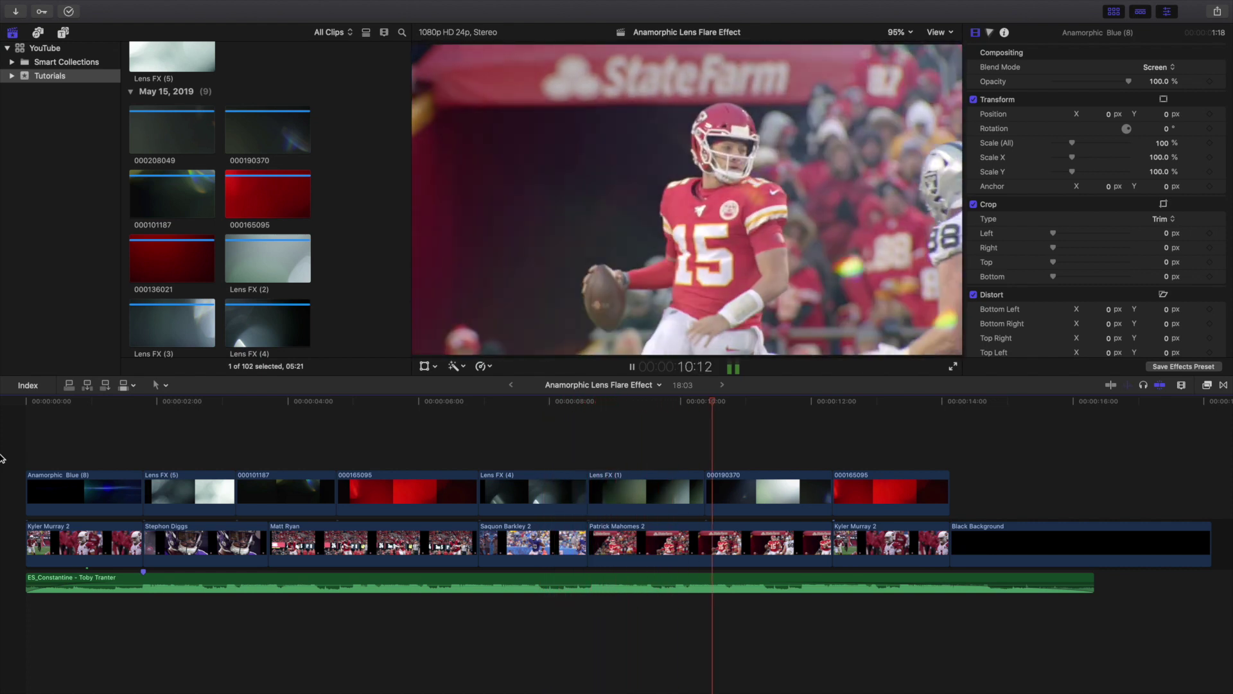
key("Home")
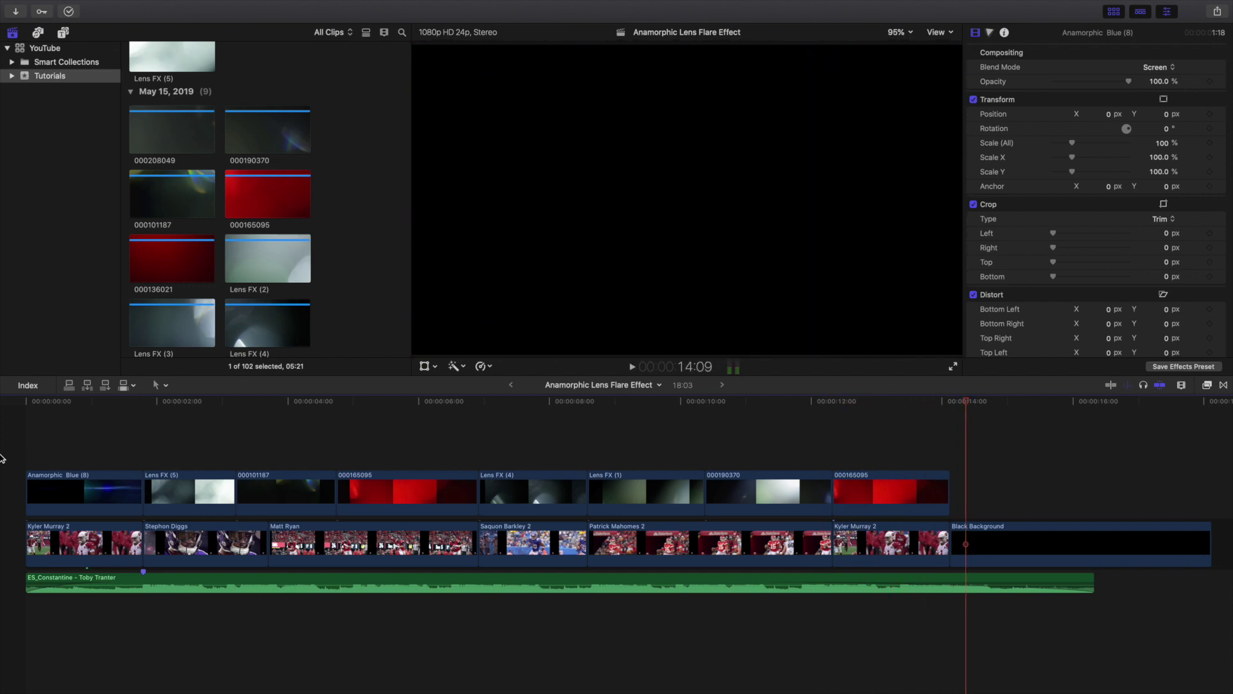
key("Home")
key("space")
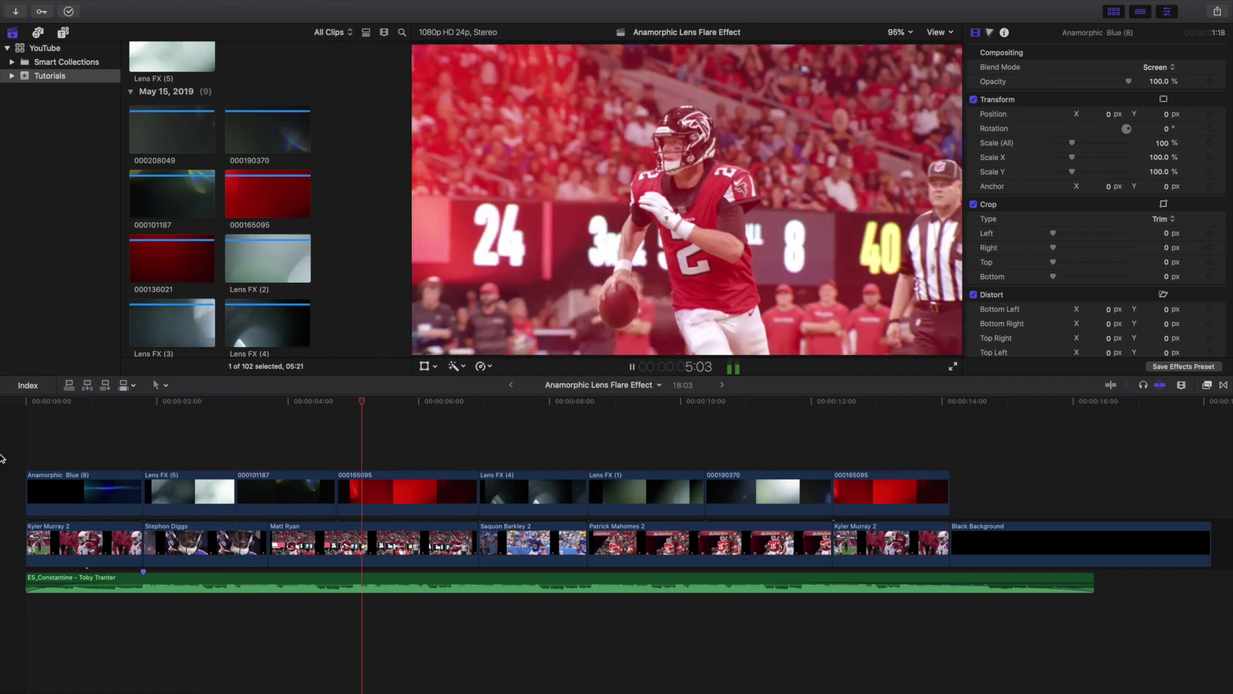
key("Home")
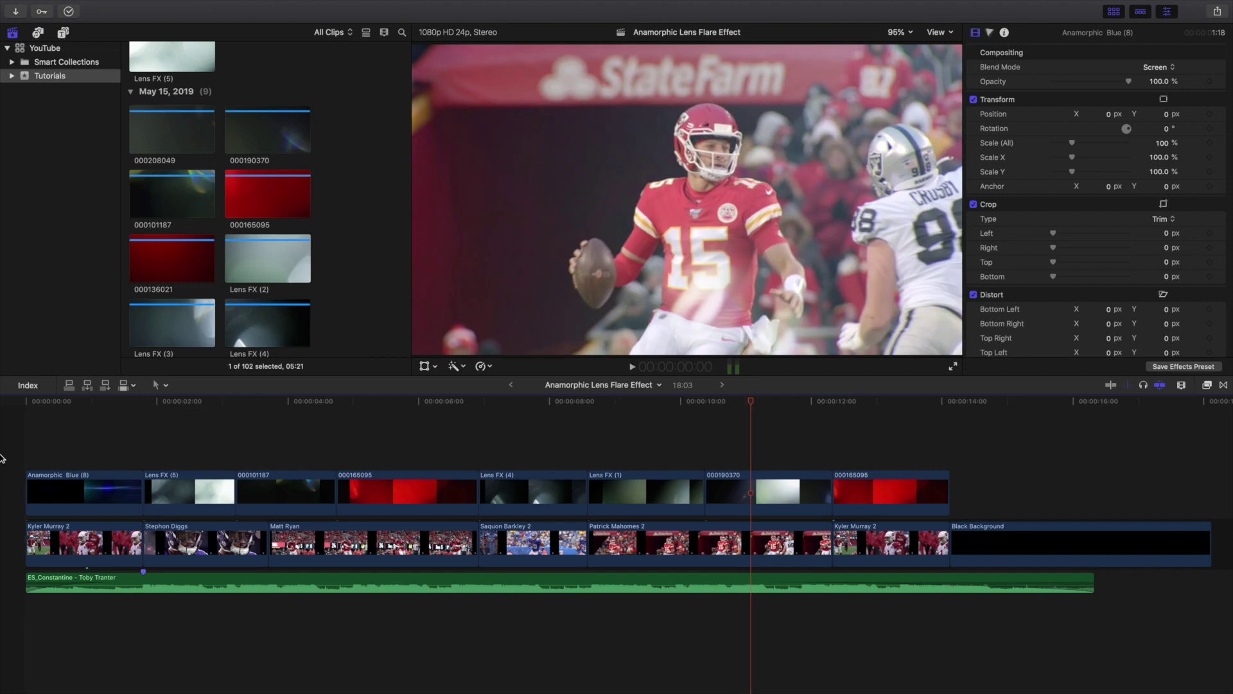
key("Home")
key("space")
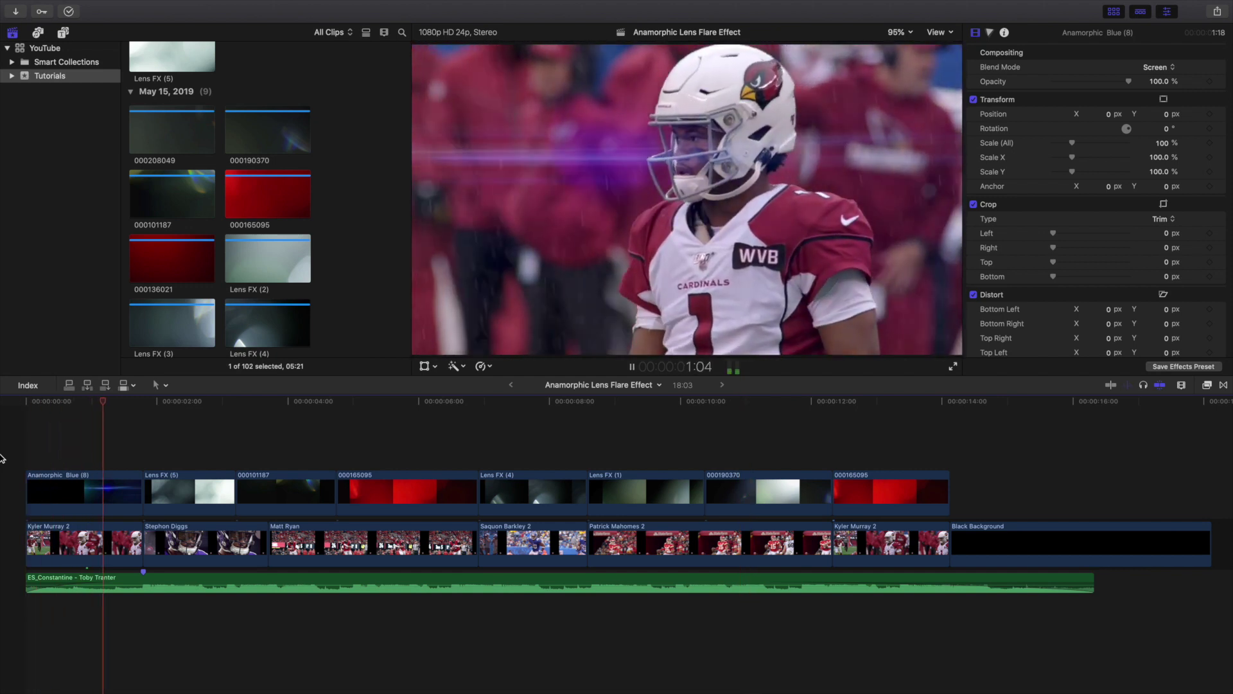